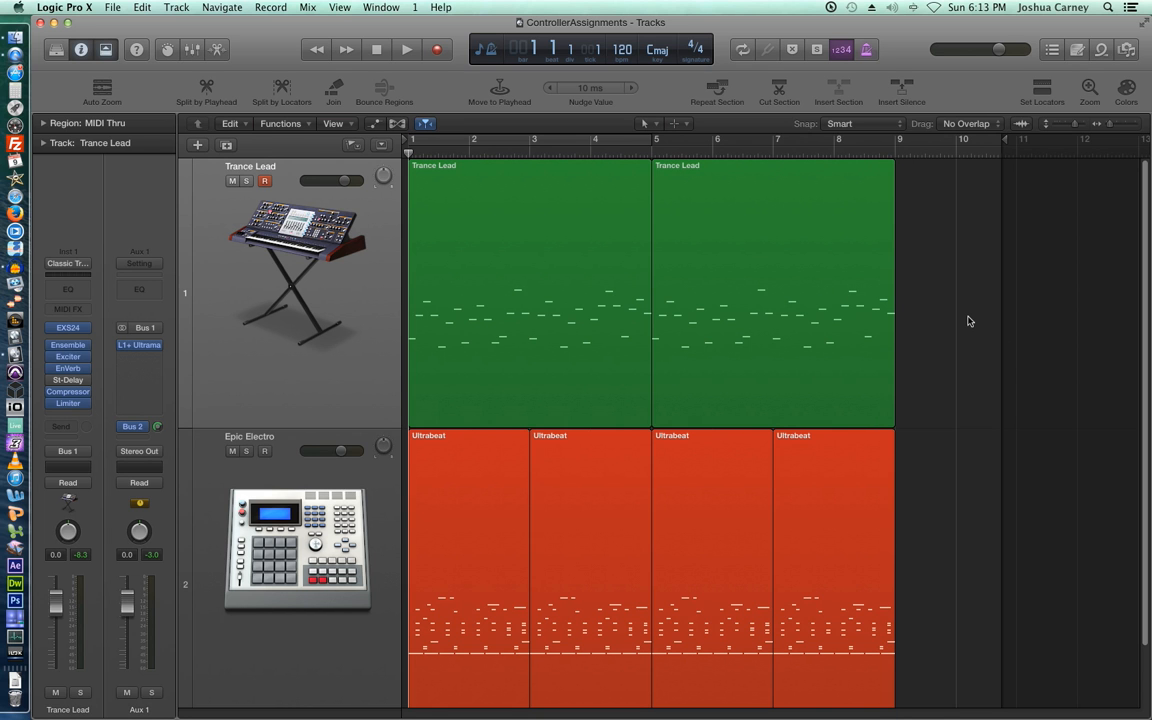
- Play the project, then stop and return the playhead to bar 1
{"action": "key", "text": "space"}
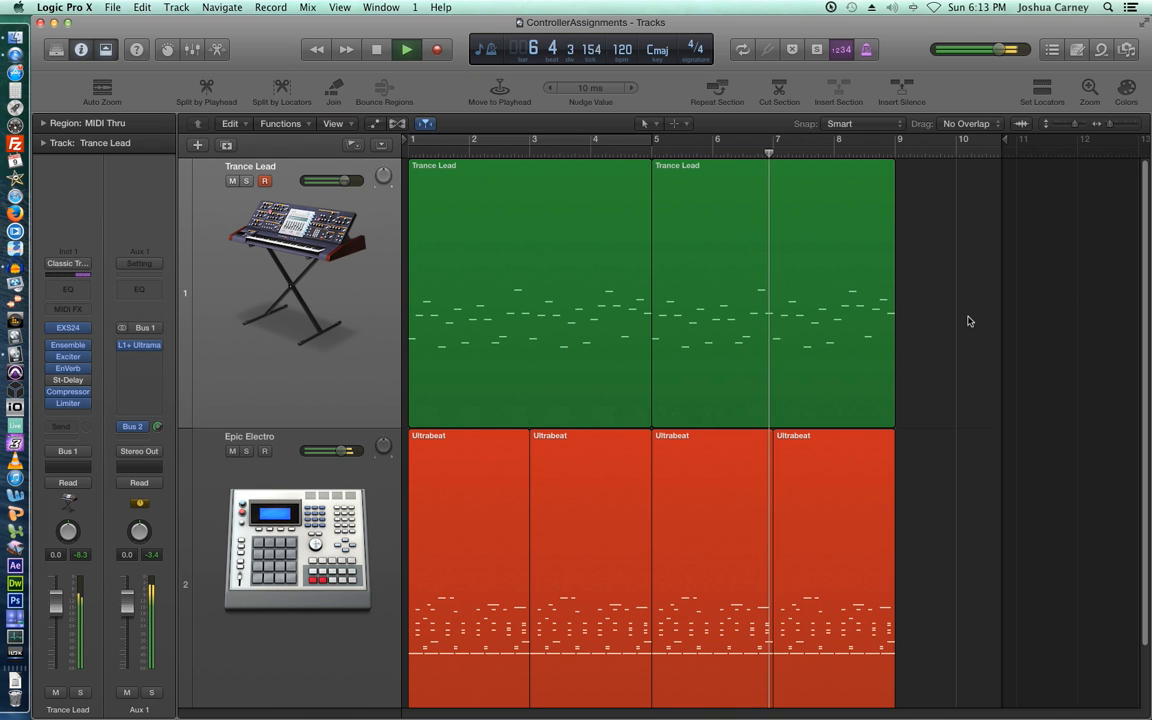
{"action": "key", "text": "space"}
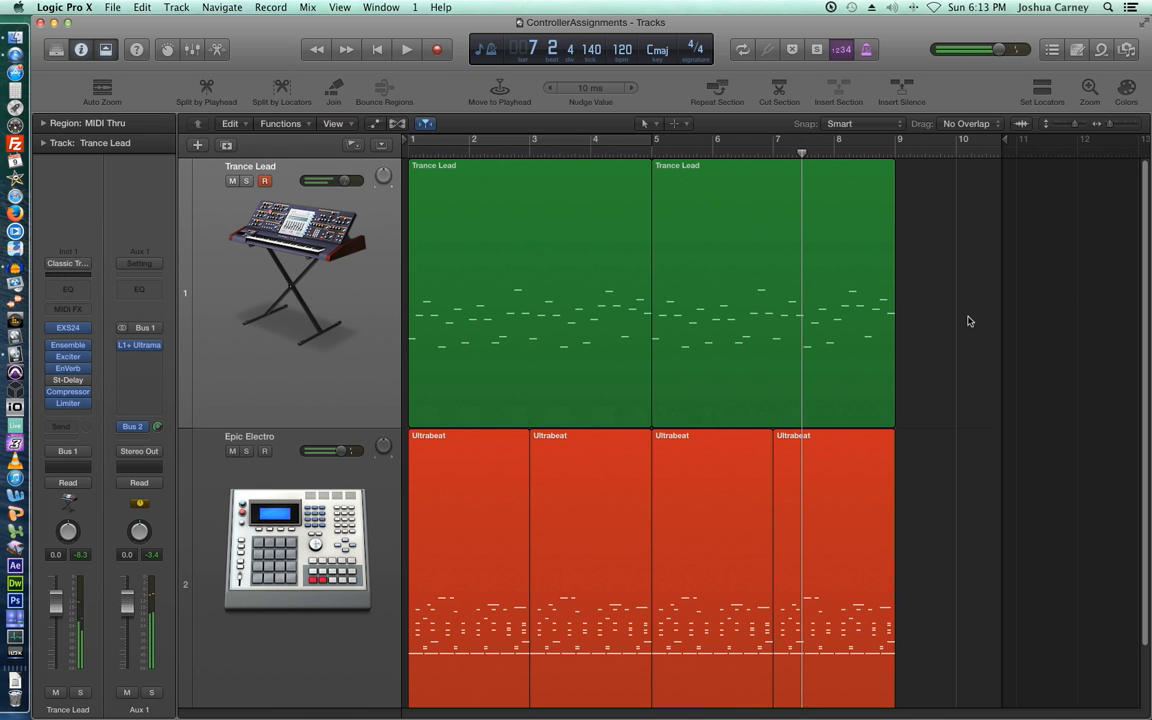
{"action": "key", "text": "Return"}
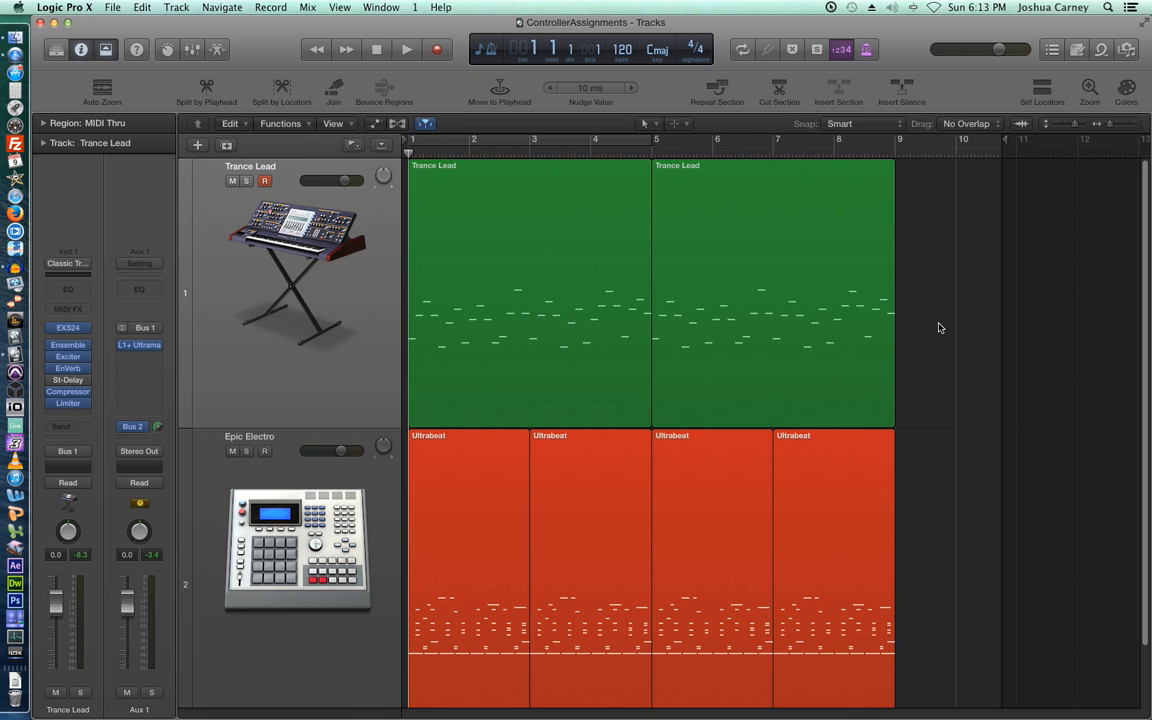
- Select both Trance Lead regions and open the track's EXS24 sampler with the Trancy Hook patch
{"action": "left_click", "coordinate": [228, 256]}
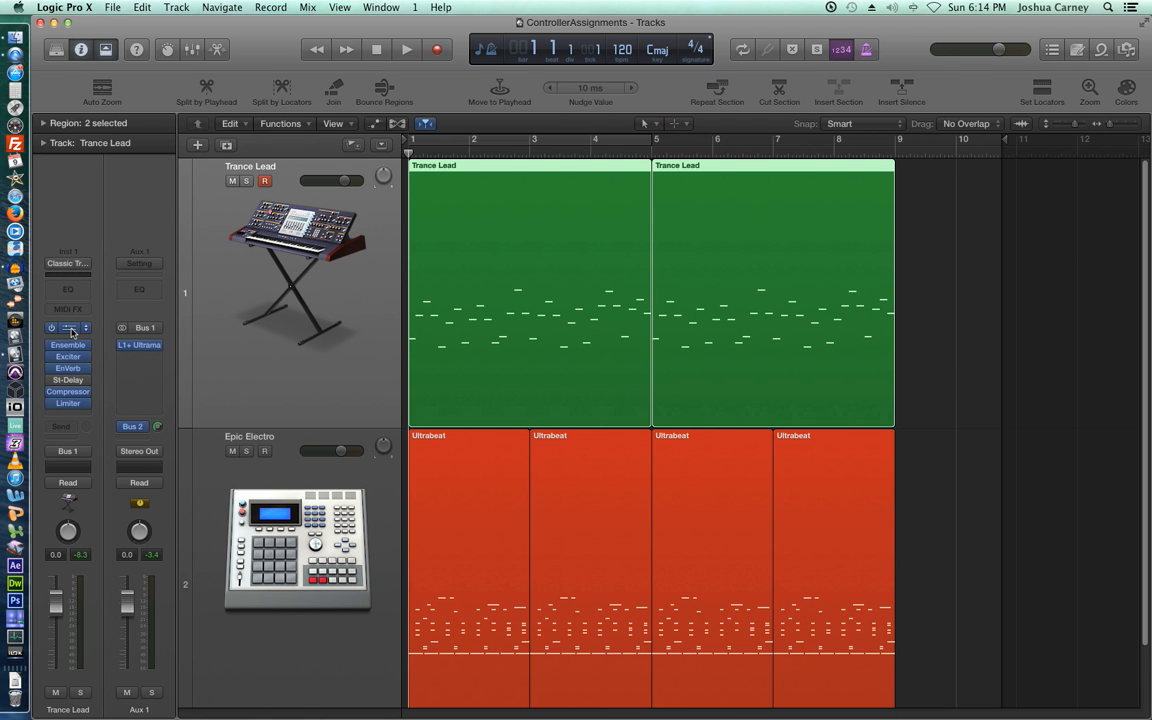
{"action": "left_click", "coordinate": [71, 332]}
{"action": "left_click_drag", "start_coordinate": [480, 20], "coordinate": [578, 55]}
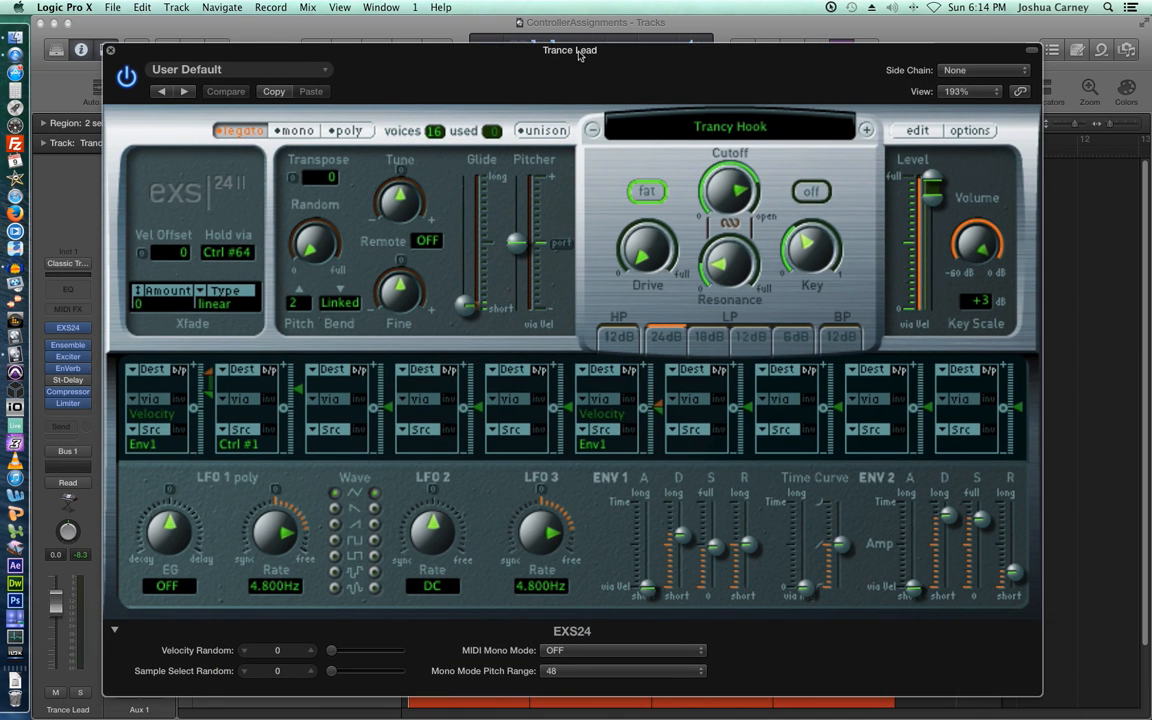
- Collapse the EXS24 extended parameters and switch the sampler's filter on
{"action": "left_click", "coordinate": [114, 630]}
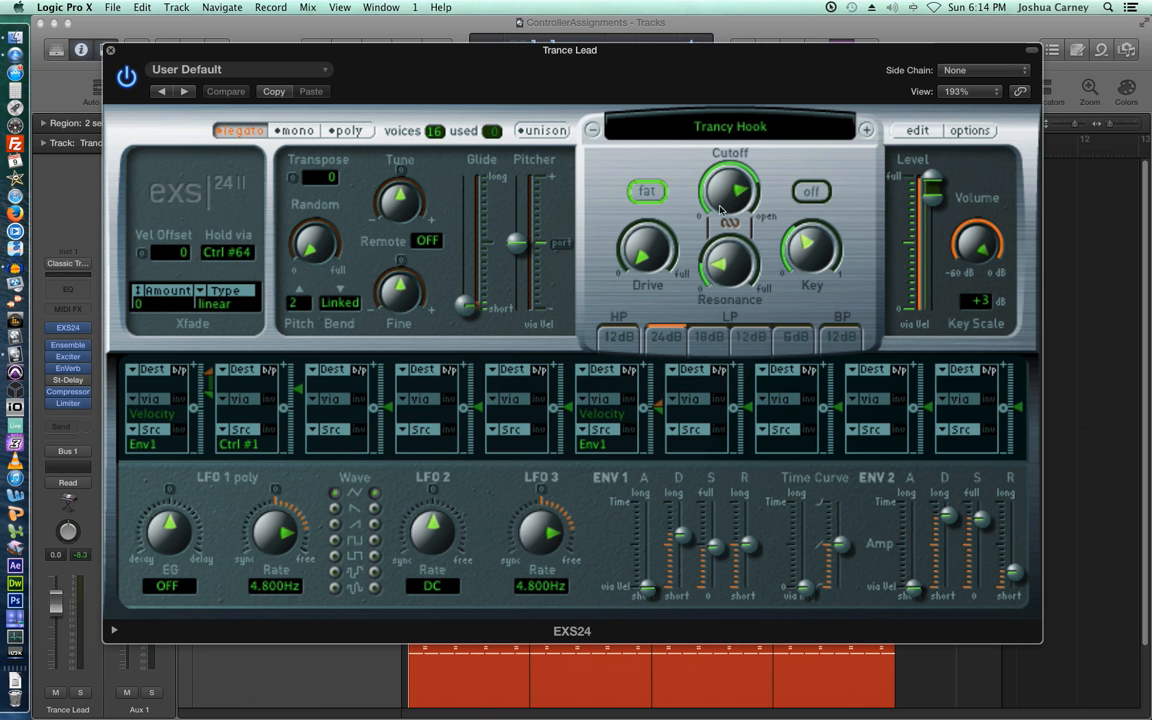
{"action": "left_click_drag", "start_coordinate": [734, 188], "coordinate": [737, 190]}
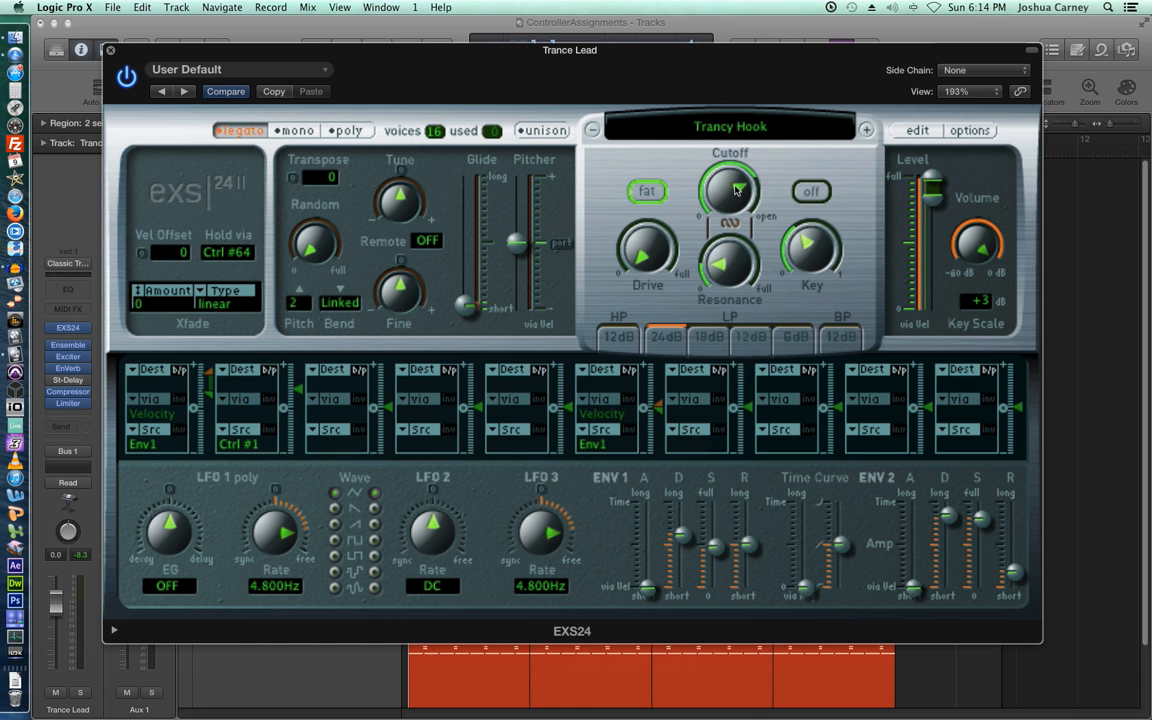
{"action": "left_click", "coordinate": [816, 194]}
{"action": "left_click_drag", "start_coordinate": [473, 59], "coordinate": [445, 110]}
- Sweep the filter cutoff between roughly 53% and 77%, then deselect the Trance Lead regions
{"action": "left_click_drag", "start_coordinate": [731, 245], "coordinate": [742, 392]}
{"action": "left_click_drag", "start_coordinate": [725, 248], "coordinate": [721, 42]}
{"action": "left_click_drag", "start_coordinate": [736, 244], "coordinate": [743, 361]}
{"action": "left_click_drag", "start_coordinate": [570, 110], "coordinate": [1151, 197]}
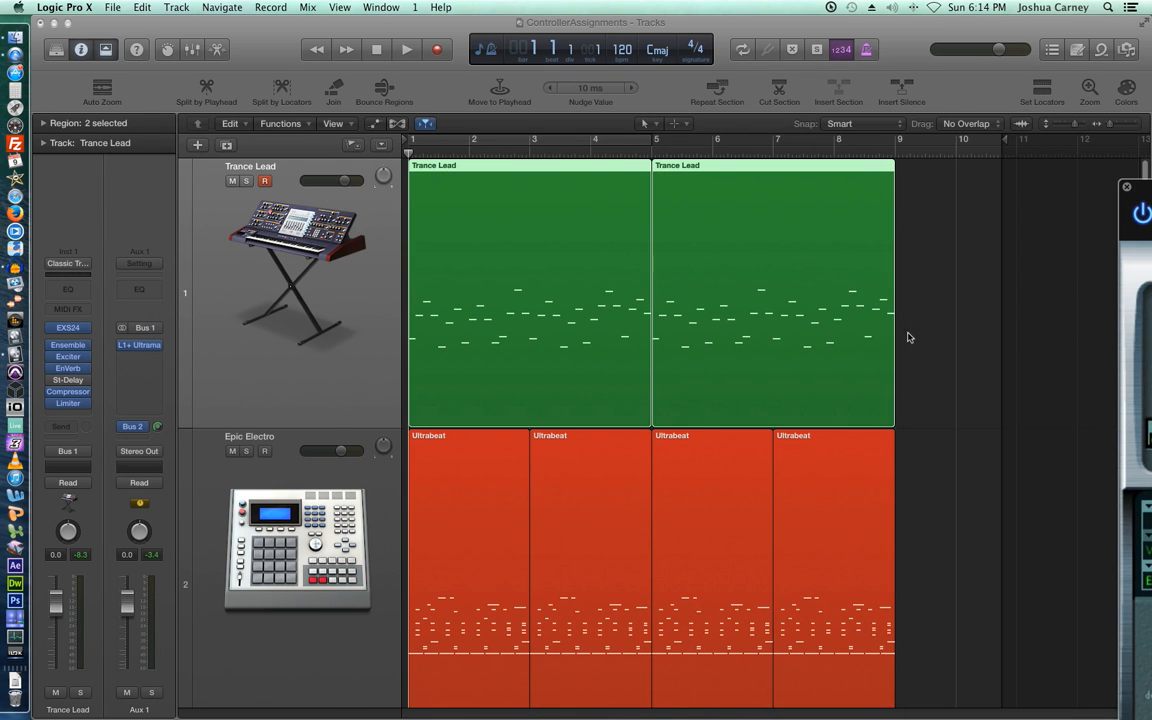
{"action": "left_click", "coordinate": [935, 325]}
- Raise the EXS24 filter cutoff to 66.0% while the song plays, then stop playback
{"action": "key", "text": "space"}
{"action": "left_click_drag", "start_coordinate": [1151, 188], "coordinate": [461, 350]}
{"action": "mouse_move", "coordinate": [645, 470]}
{"action": "mouse_move", "coordinate": [645, 470]}
{"action": "left_mouse_down"}
{"action": "mouse_move", "coordinate": [640, 424]}
{"action": "mouse_move", "coordinate": [652, 424]}
{"action": "mouse_move", "coordinate": [658, 468]}
{"action": "left_mouse_up"}
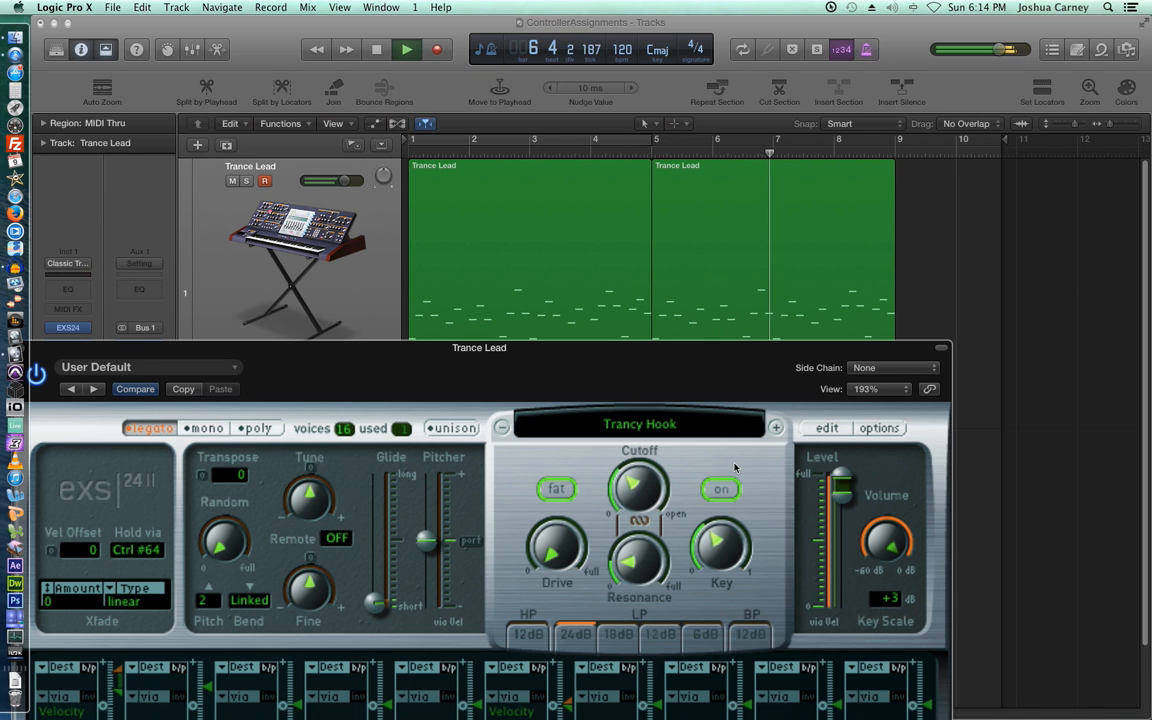
{"action": "key", "text": "space"}
- Turn the cutoff down to 18.7%, open it back up, and move the sampler window aside
{"action": "left_click_drag", "start_coordinate": [698, 354], "coordinate": [750, 272]}
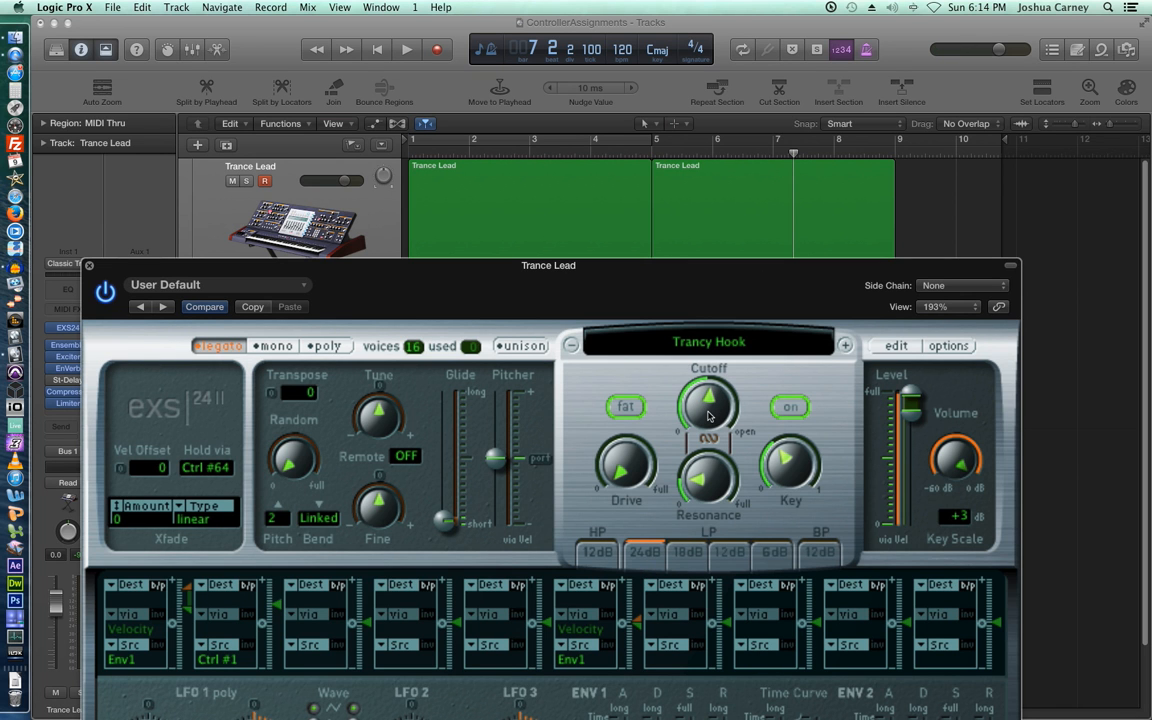
{"action": "left_click_drag", "start_coordinate": [708, 416], "coordinate": [727, 476]}
{"action": "left_click_drag", "start_coordinate": [715, 417], "coordinate": [727, 383]}
{"action": "left_click_drag", "start_coordinate": [730, 277], "coordinate": [188, 34]}
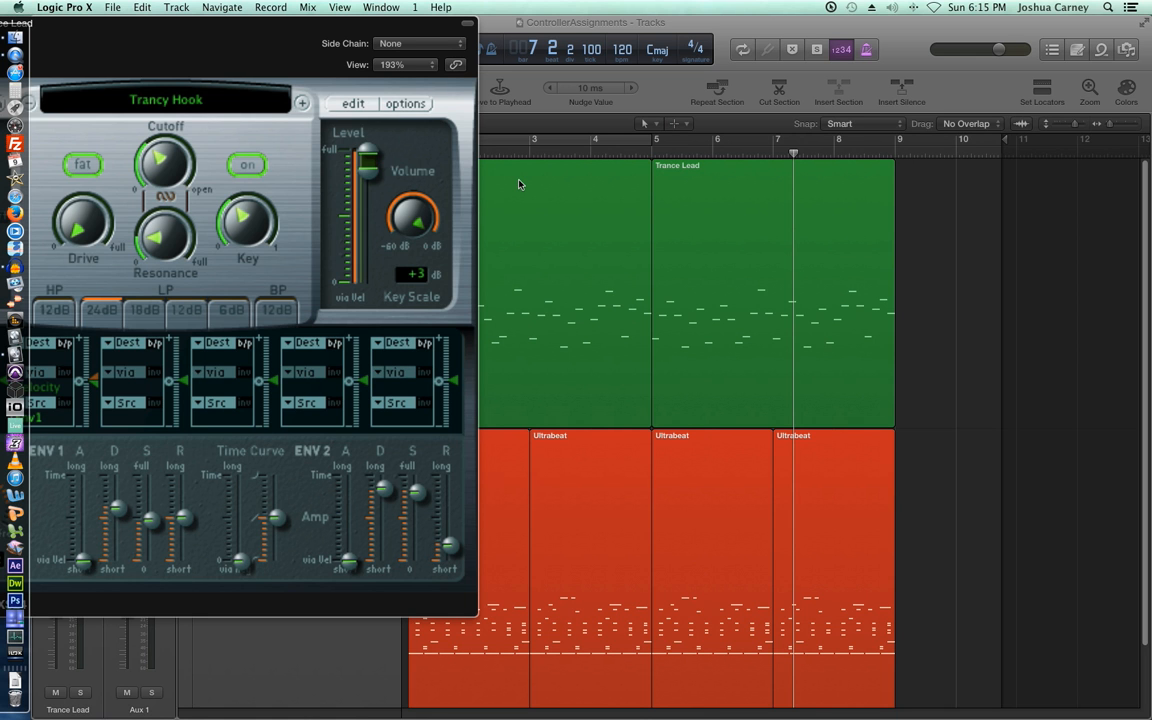
- Open Controller Assignments (Cmd-K) in Expert View and position it below the tracks
{"action": "key", "text": "super+k"}
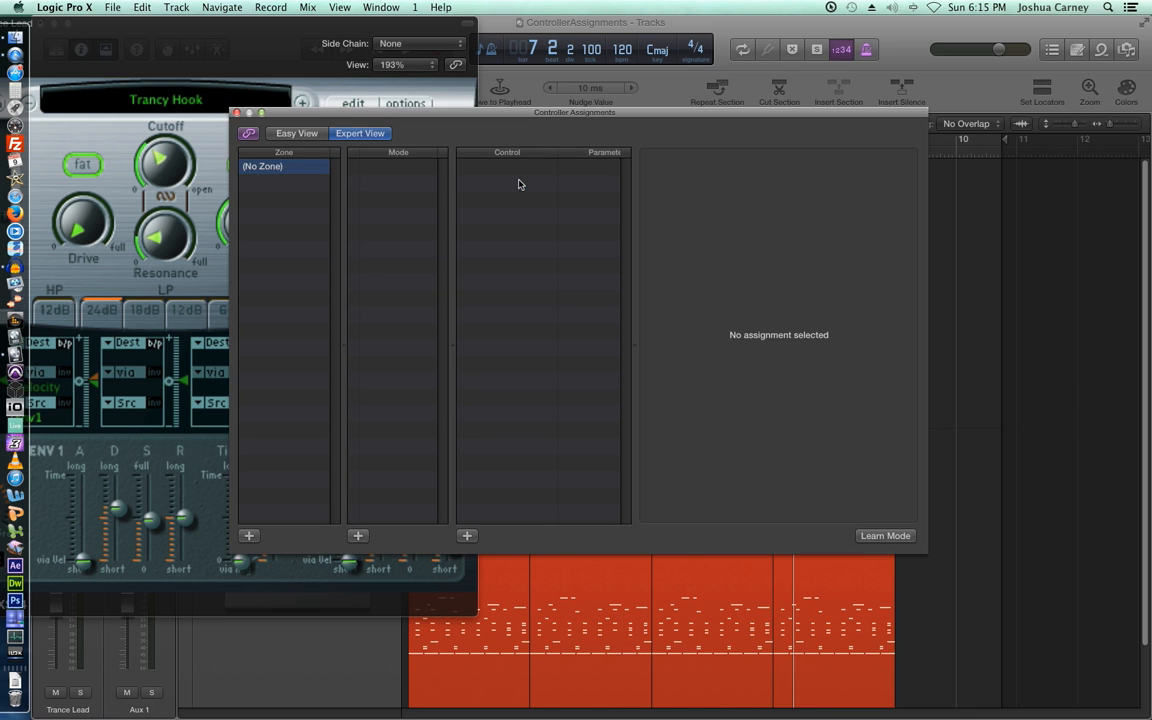
{"action": "left_click_drag", "start_coordinate": [542, 116], "coordinate": [741, 24]}
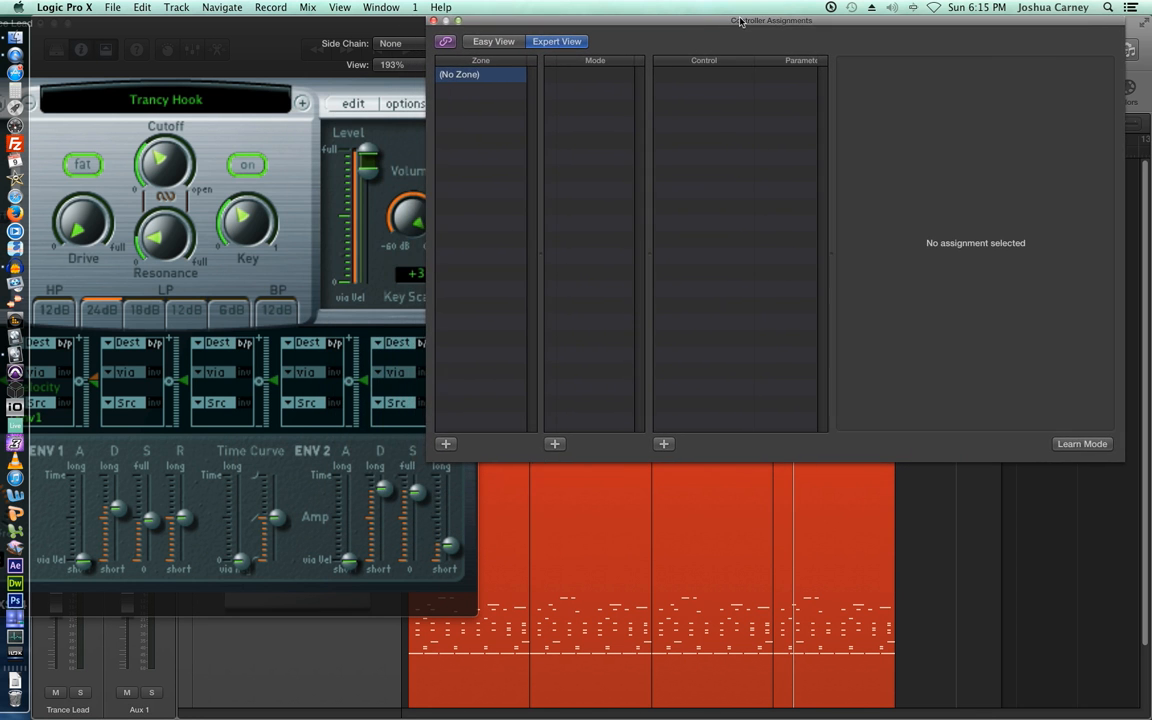
{"action": "left_click", "coordinate": [85, 7]}
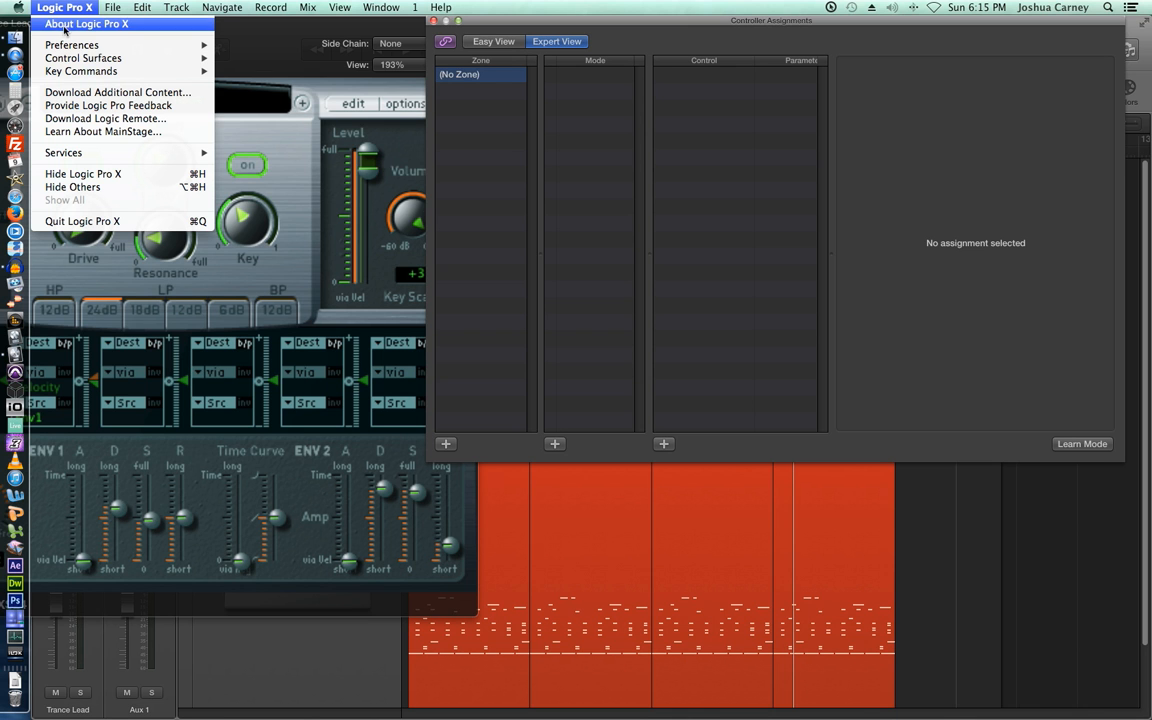
{"action": "mouse_move", "coordinate": [63, 43]}
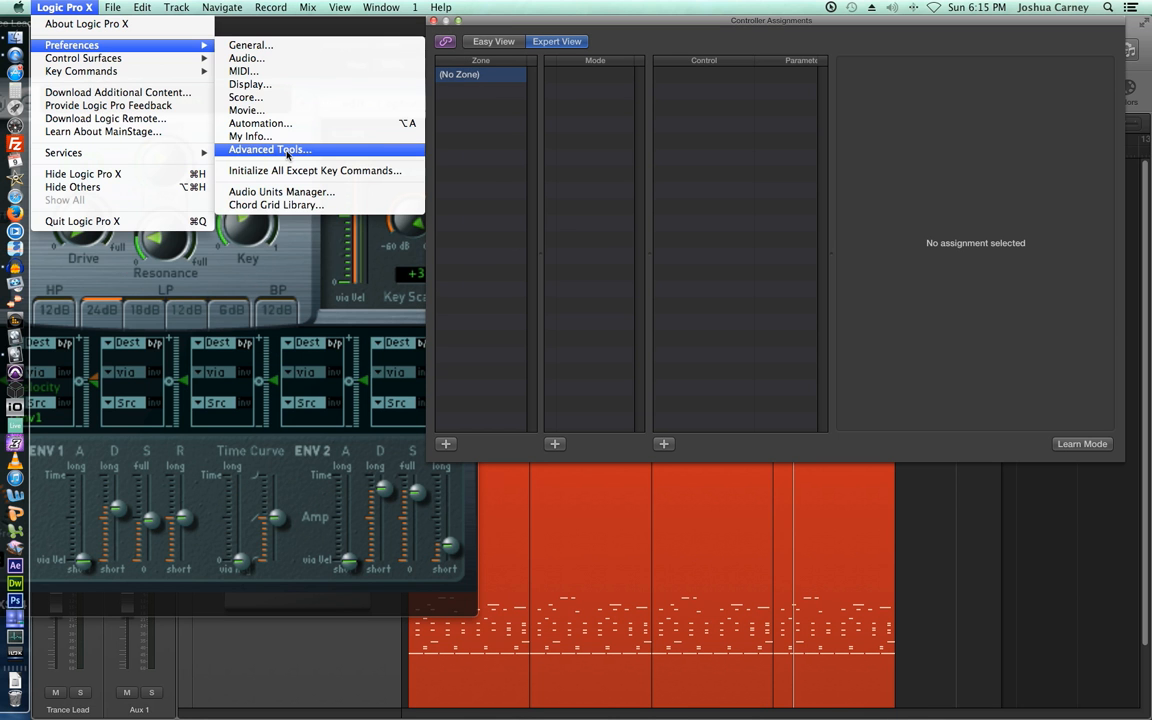
{"action": "left_click", "coordinate": [577, 173]}
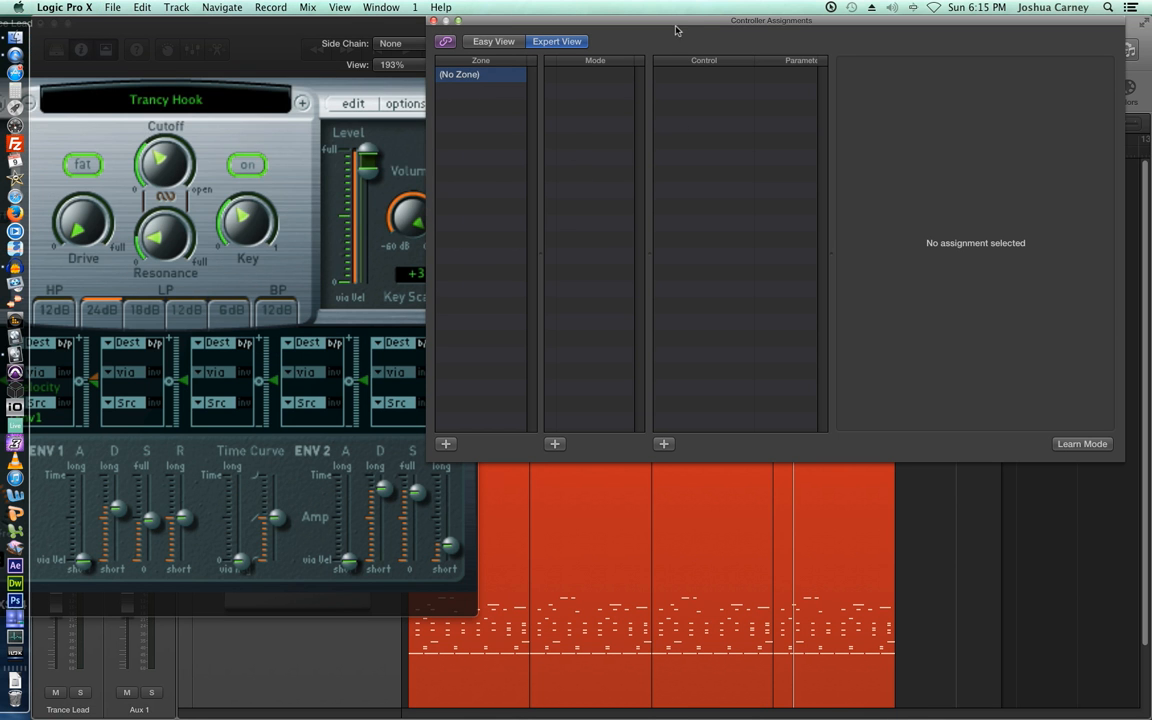
{"action": "left_click_drag", "start_coordinate": [683, 25], "coordinate": [573, 168]}
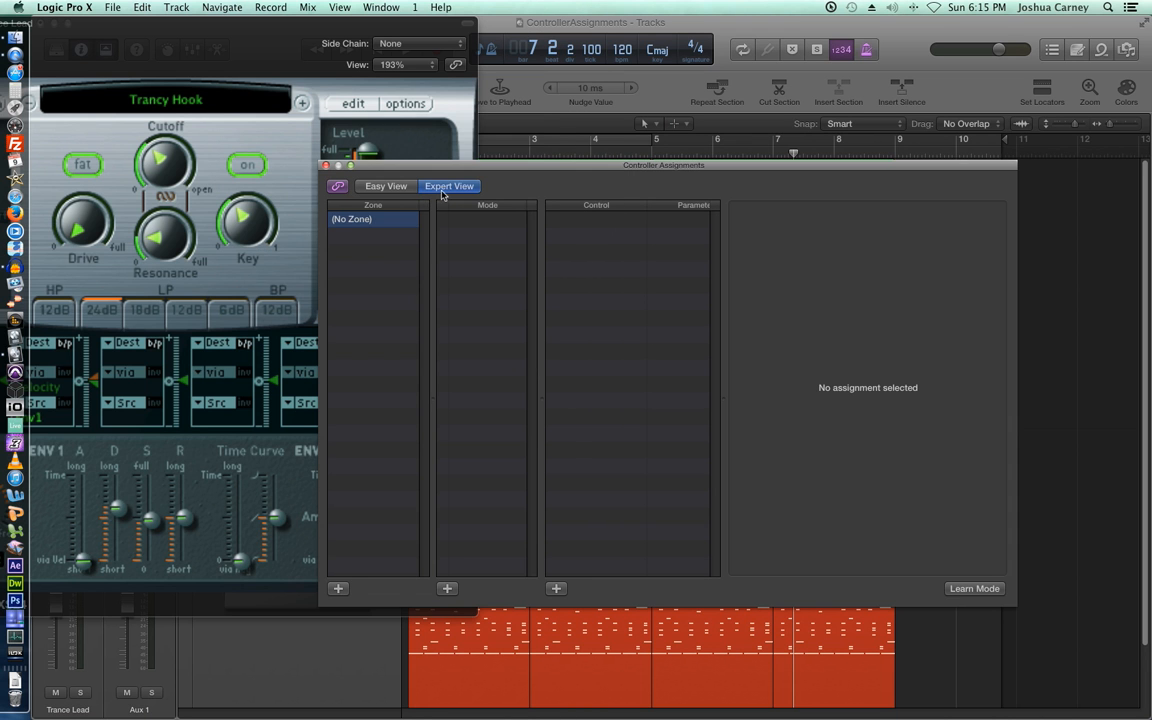
{"action": "left_click", "coordinate": [380, 190]}
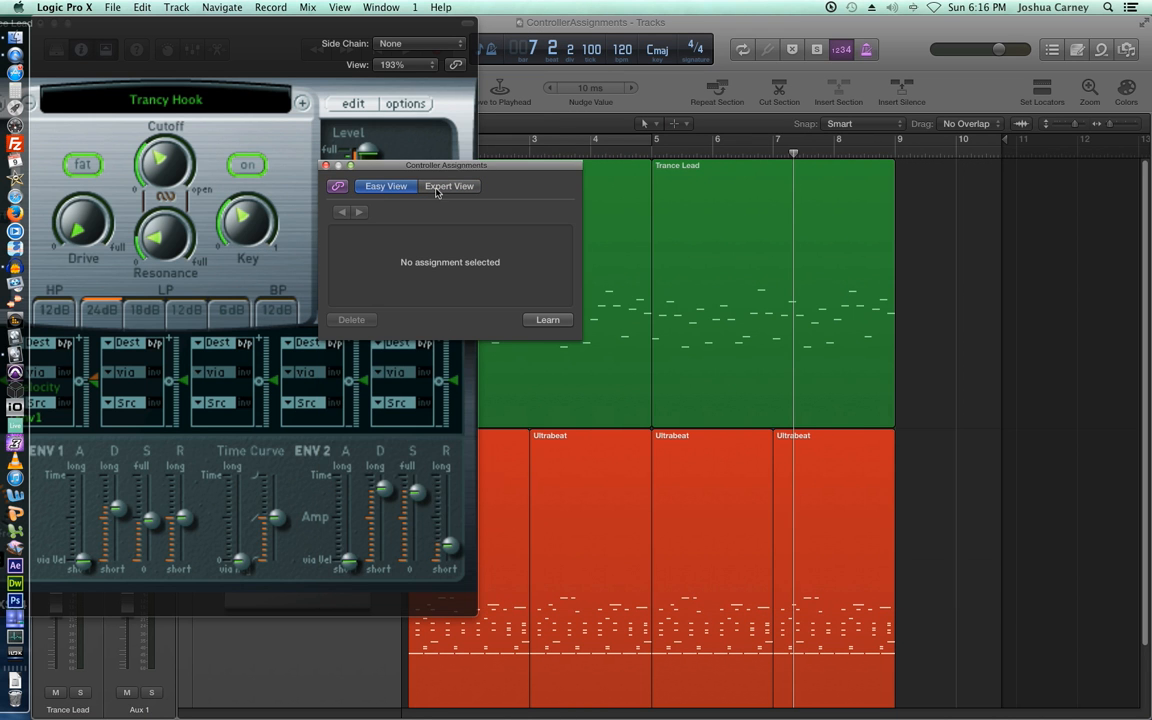
{"action": "left_click", "coordinate": [445, 186]}
{"action": "left_click_drag", "start_coordinate": [566, 166], "coordinate": [623, 5]}
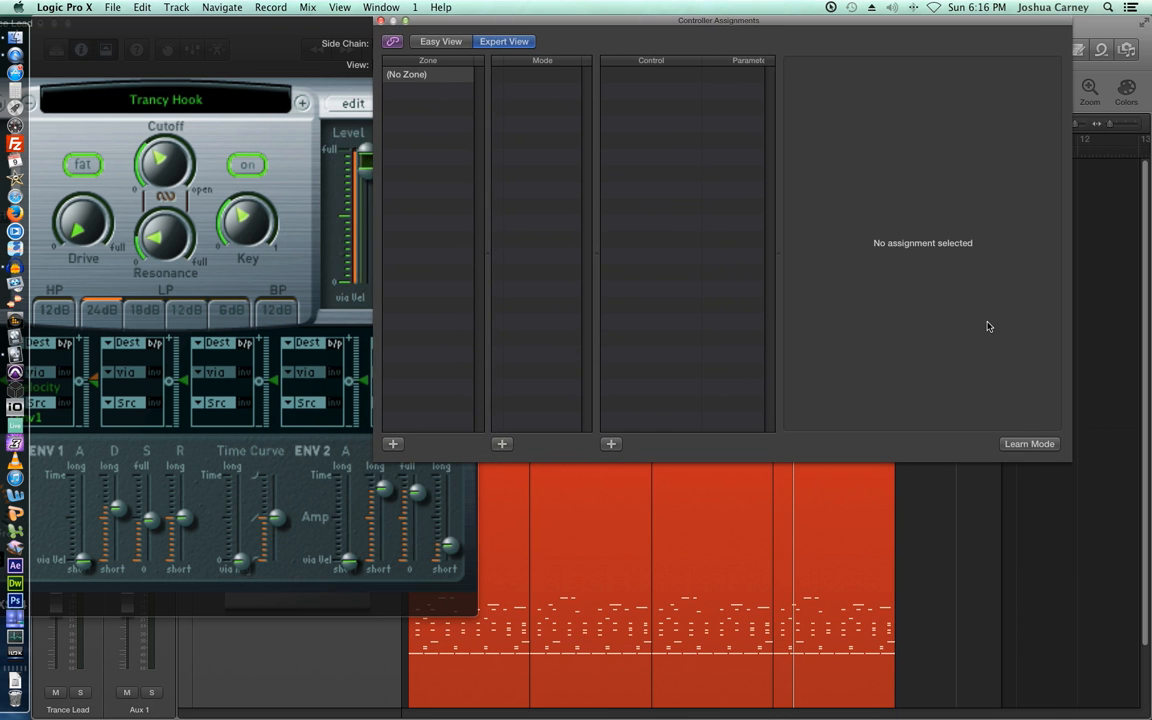
- Learn two assignments: CC 74 to the EXS24 filter cutoff and CC 71 to resonance
{"action": "left_click", "coordinate": [1028, 443]}
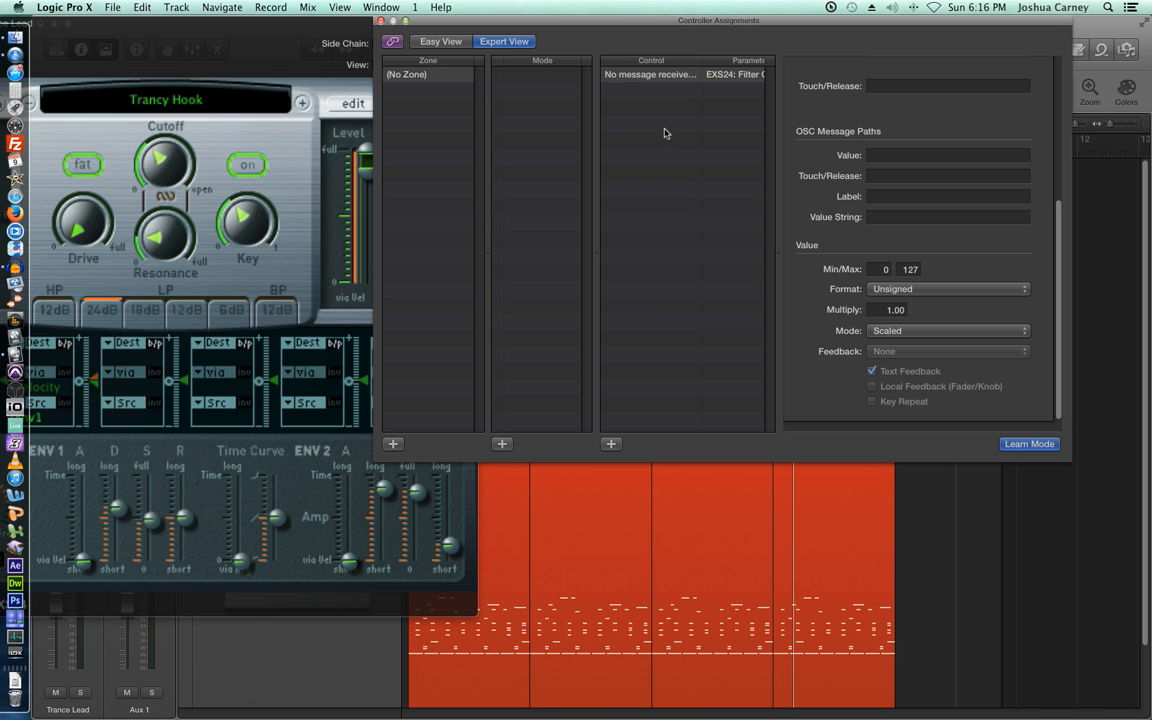
{"action": "left_click", "coordinate": [162, 167]}
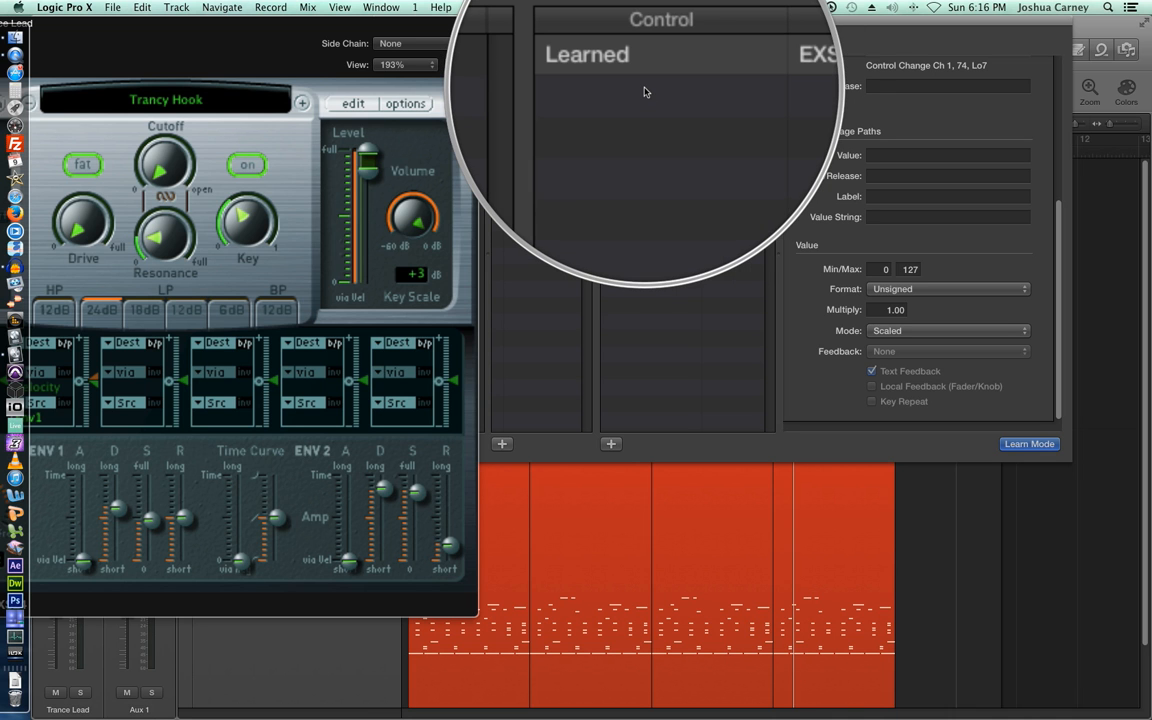
{"action": "left_click", "coordinate": [162, 241]}
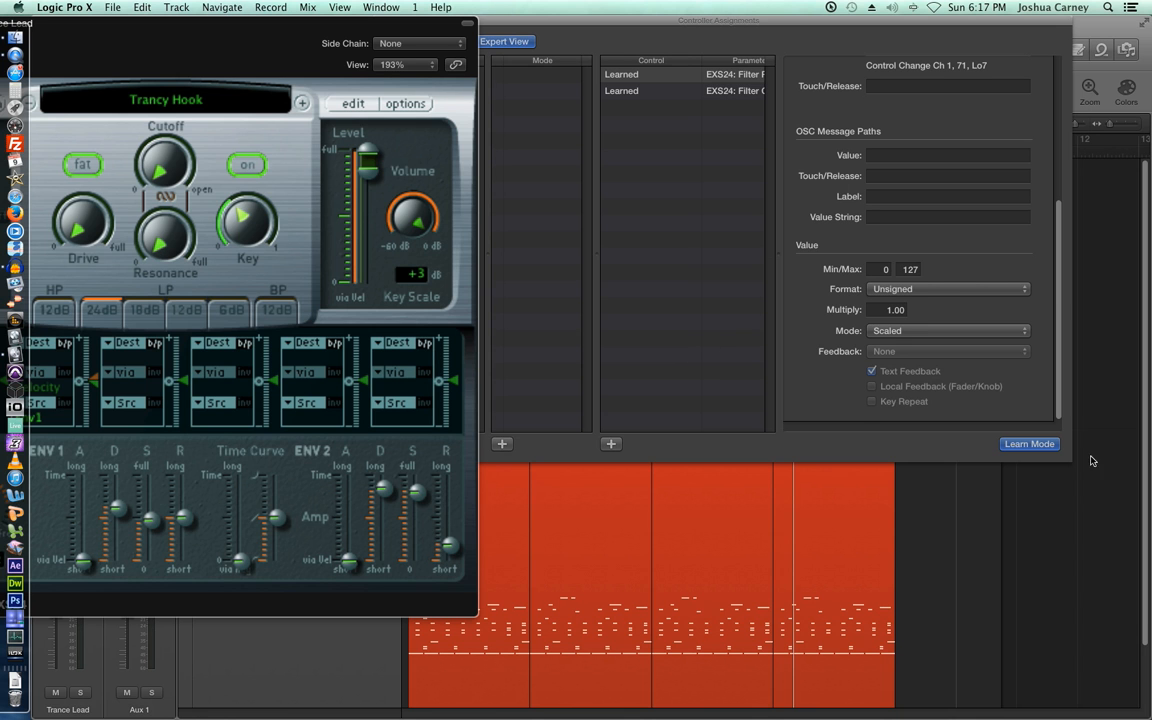
- Turn off Learn Mode and close both the EXS24 and Controller Assignments windows
{"action": "left_click", "coordinate": [1030, 444]}
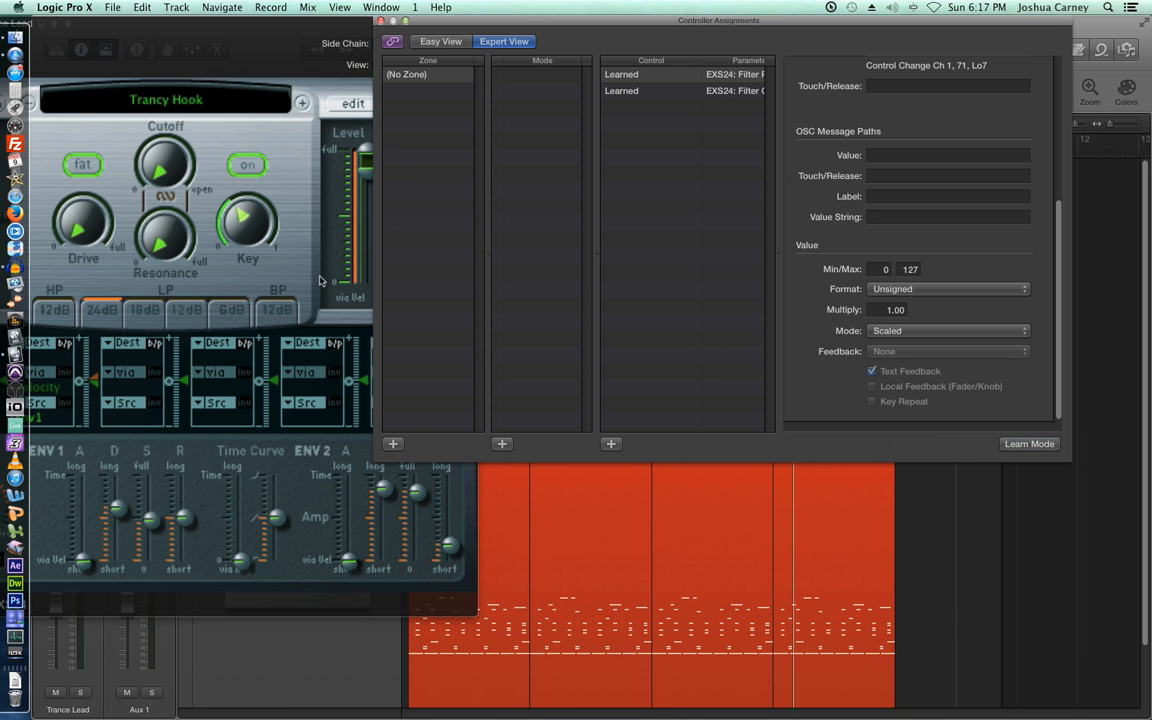
{"action": "left_click_drag", "start_coordinate": [278, 35], "coordinate": [839, 74]}
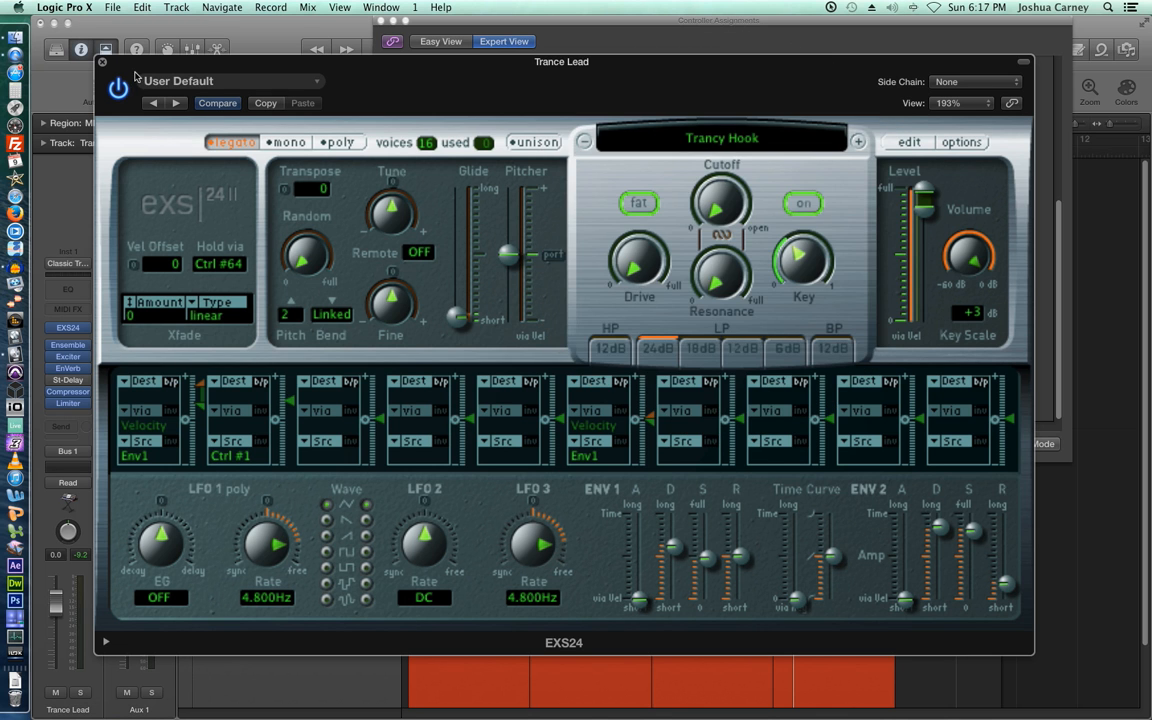
{"action": "left_click", "coordinate": [101, 62]}
{"action": "left_click_drag", "start_coordinate": [582, 21], "coordinate": [538, 85]}
{"action": "left_click", "coordinate": [337, 84]}
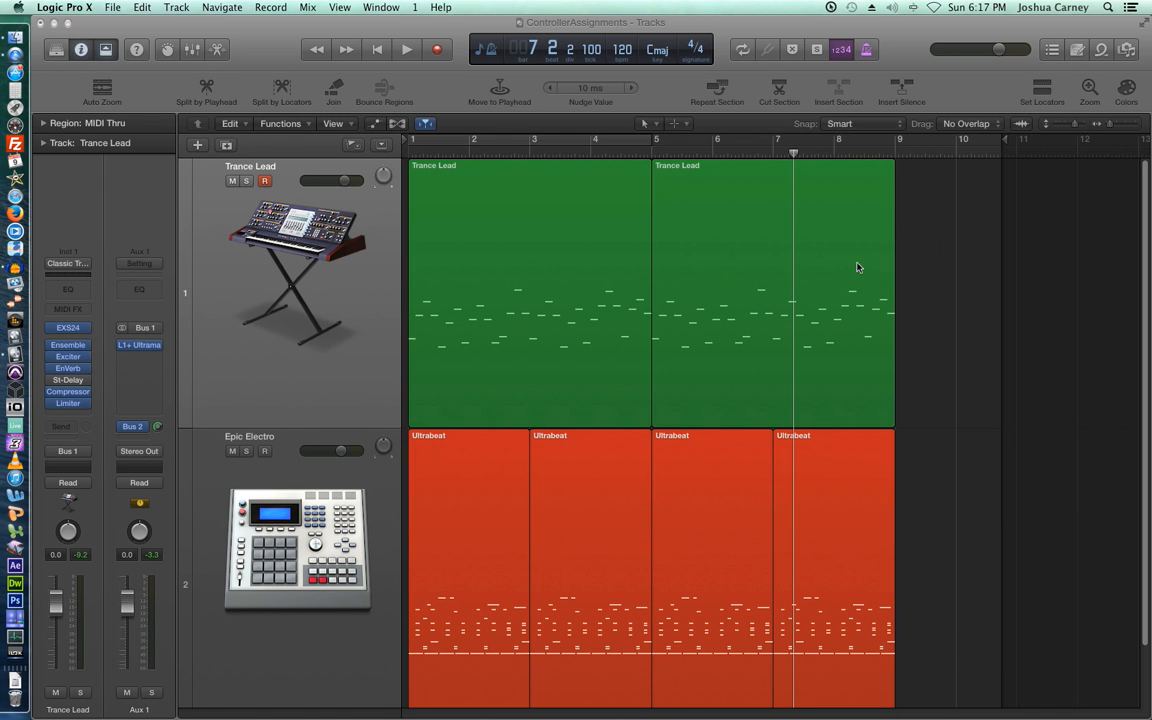
- Mute Epic Electro and play the Trance Lead part alone from bar 1, returning to bar 1
{"action": "key", "text": "Return"}
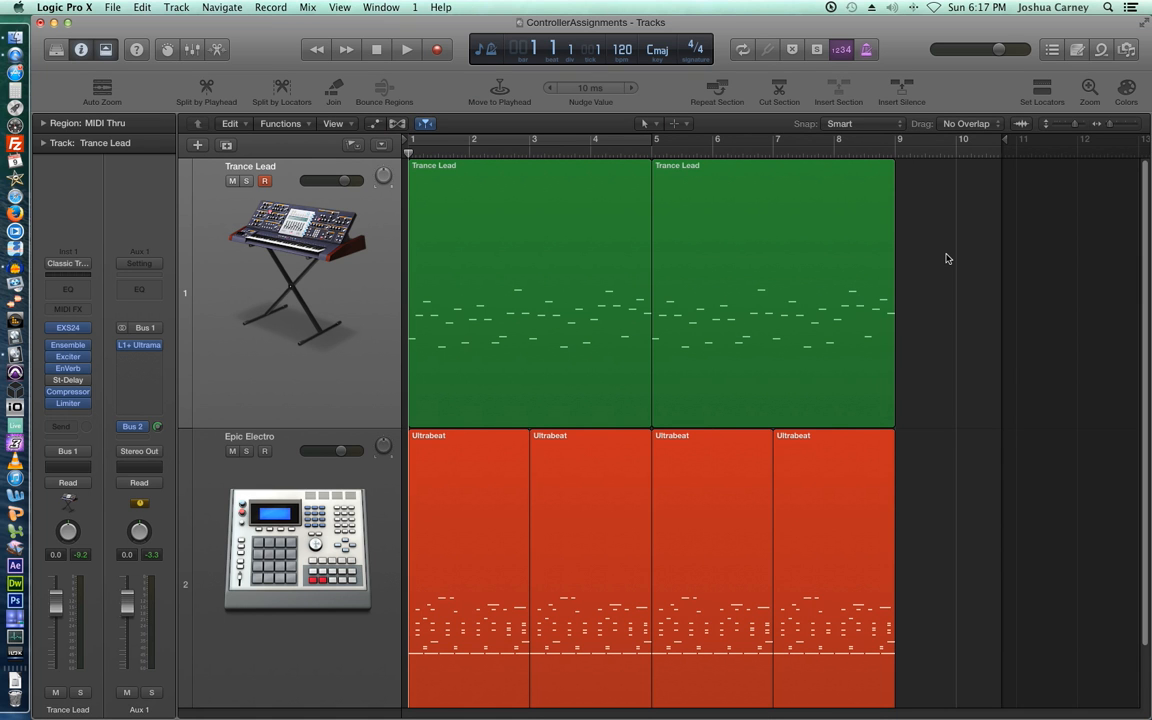
{"action": "left_click", "coordinate": [231, 451]}
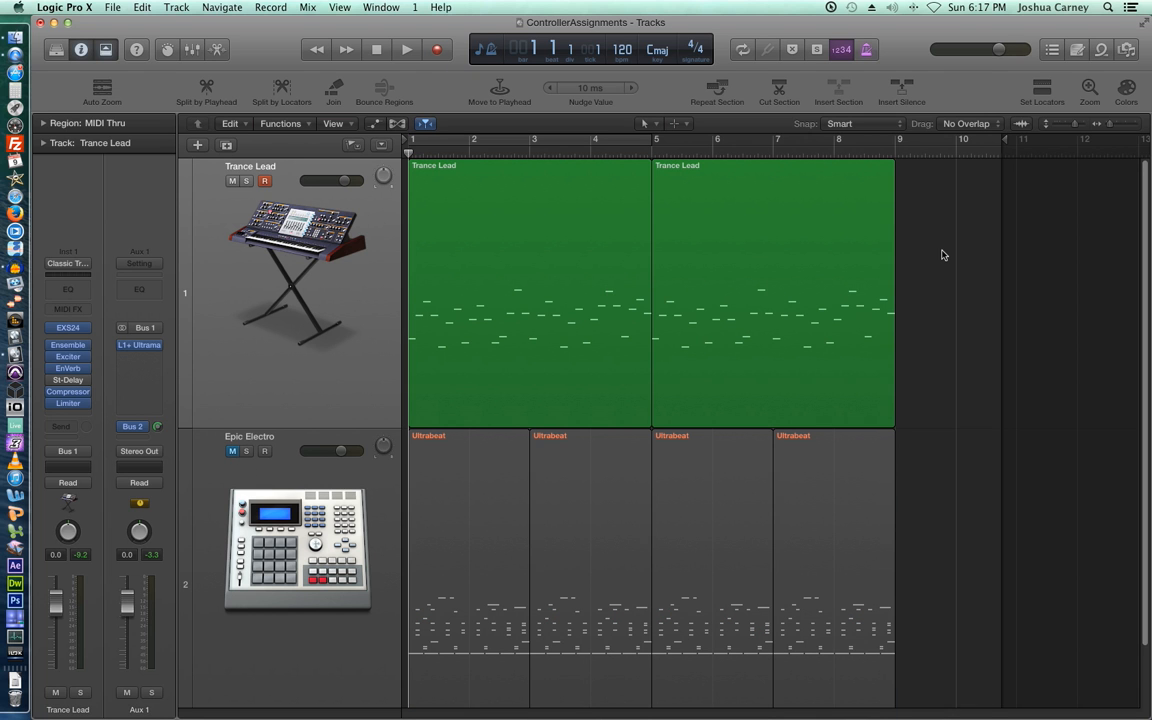
{"action": "key", "text": "space"}
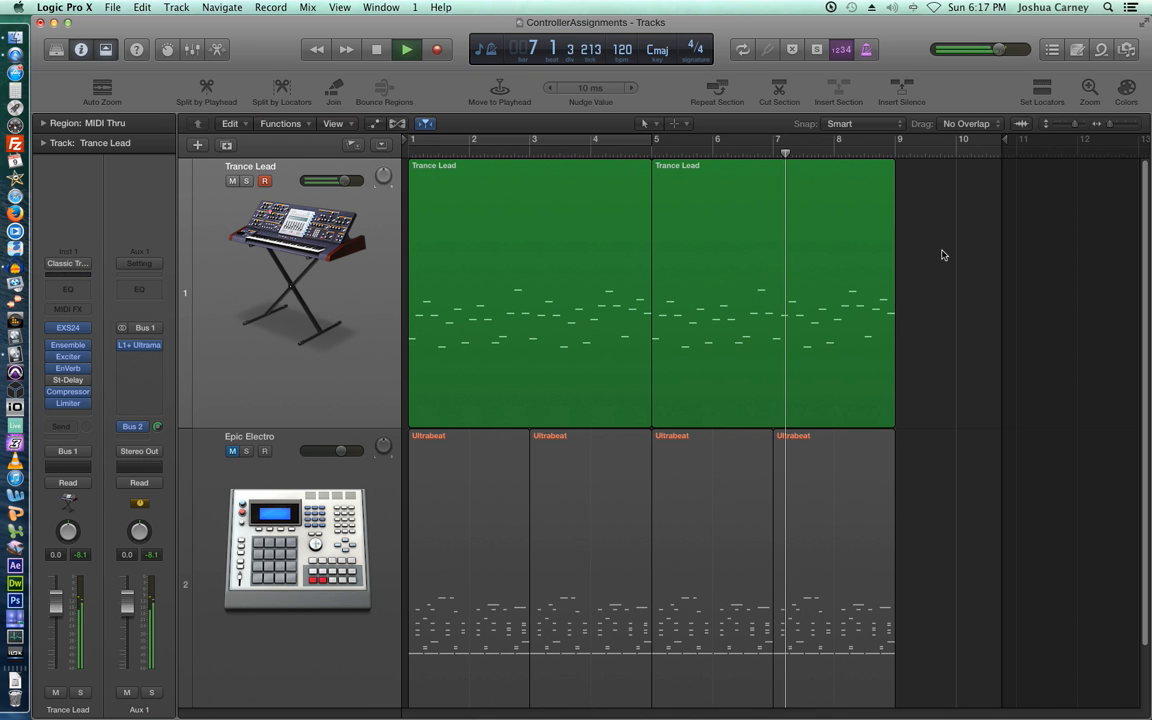
{"action": "key", "text": "space"}
{"action": "key", "text": "Return"}
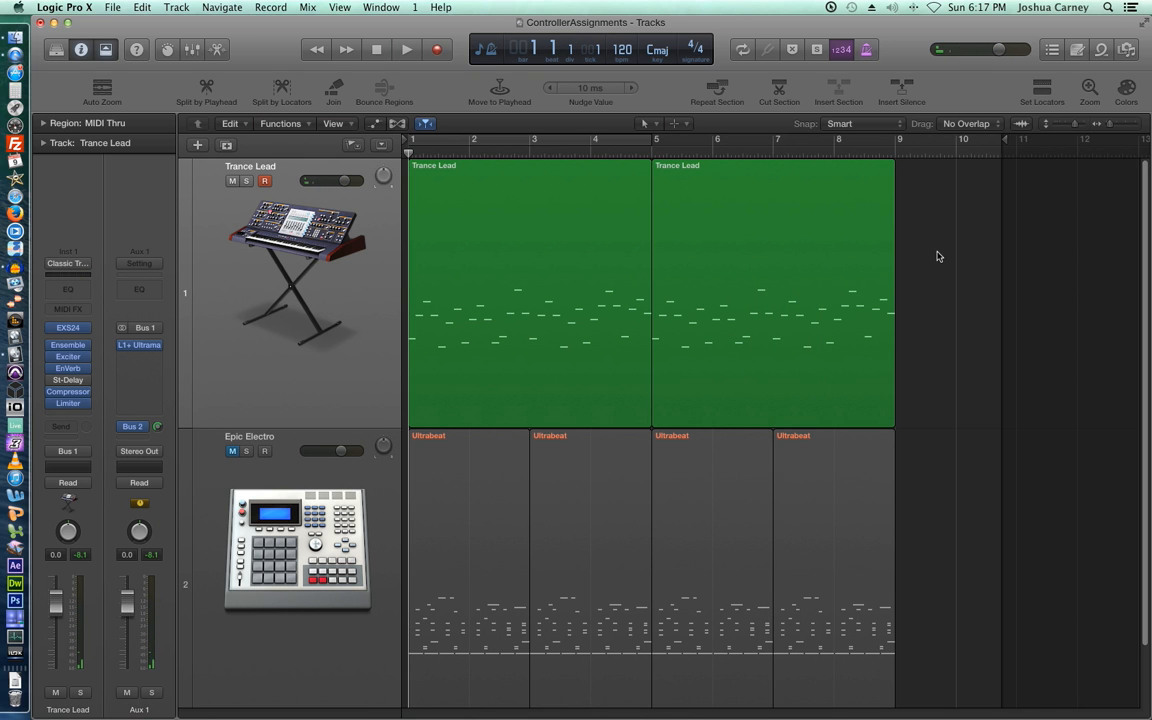
- Reopen the Trance Lead EXS24 during playback, then close it and return the playhead to bar 1
{"action": "left_click", "coordinate": [72, 334]}
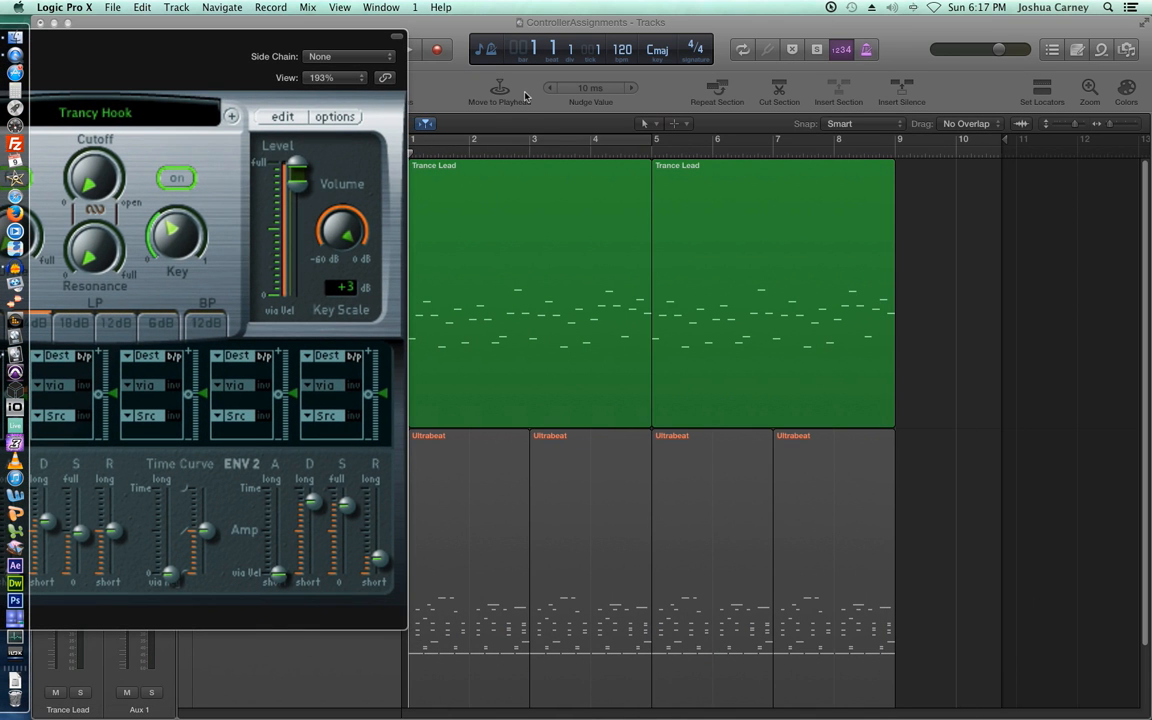
{"action": "key", "text": "space"}
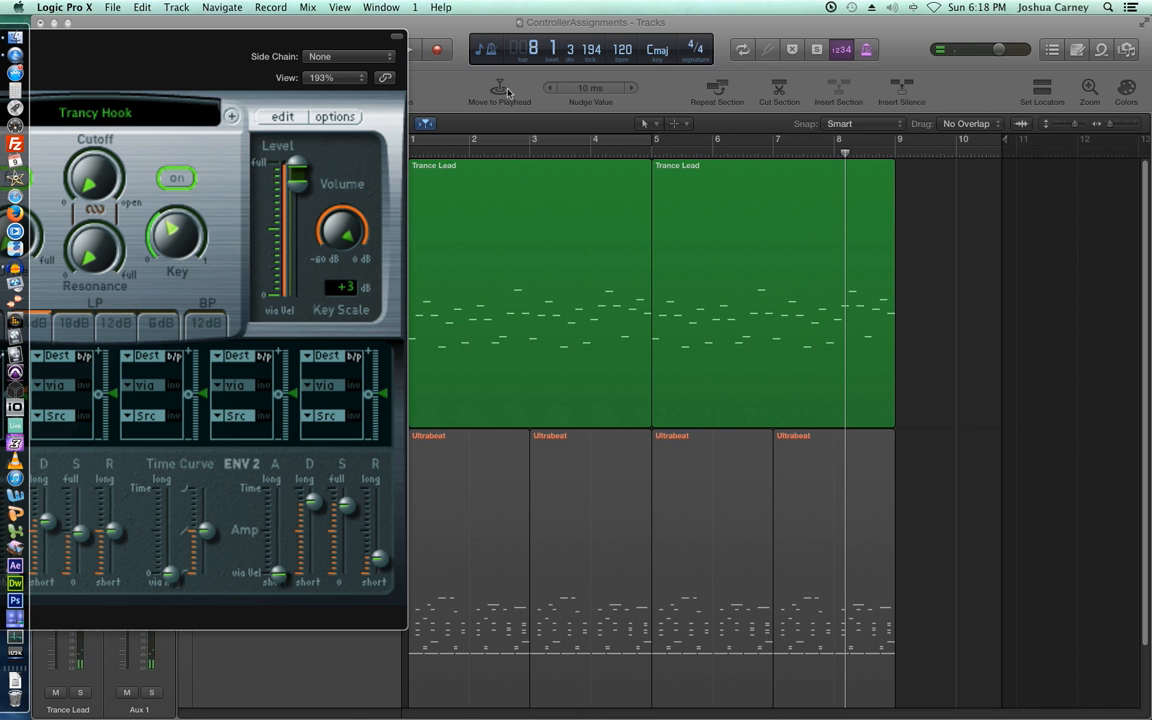
{"action": "left_click_drag", "start_coordinate": [249, 42], "coordinate": [777, 105]}
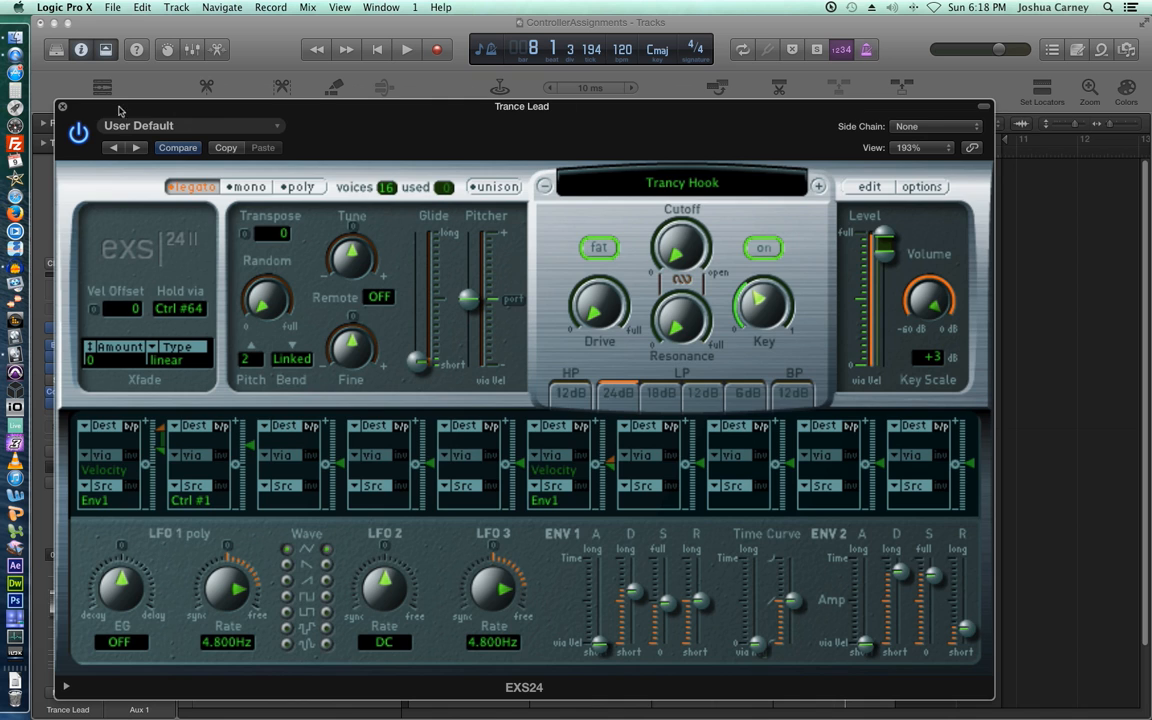
{"action": "left_click", "coordinate": [62, 105]}
{"action": "key", "text": "Return"}
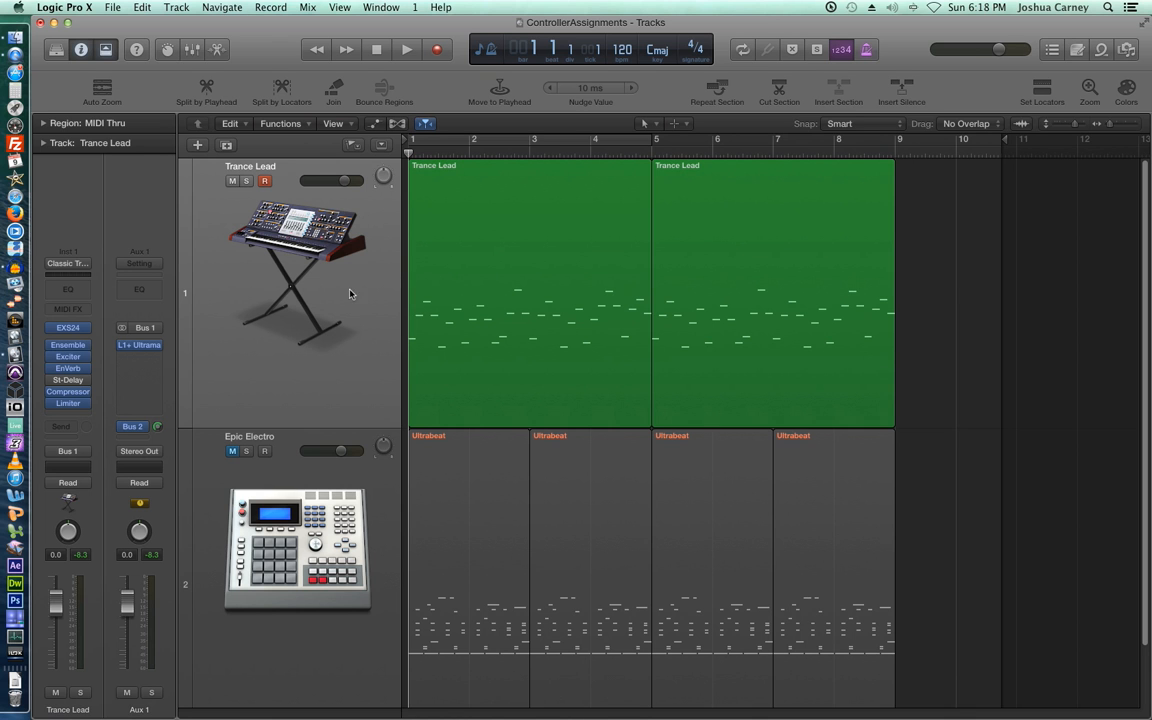
- Turn on track automation view with A, showing Trance Lead's Volume in Read mode at 0.0 dB
{"action": "key", "text": "a"}
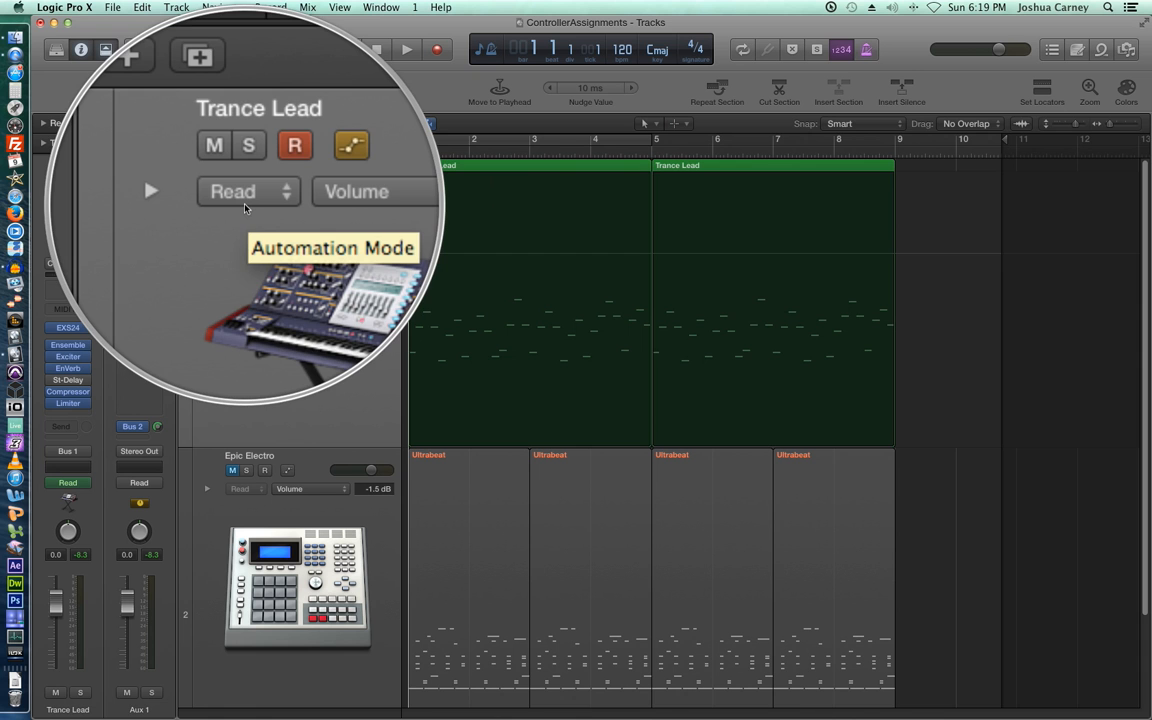
- Open the automation mode pop-up on the Trance Lead track header, currently set to Read
{"action": "left_click", "coordinate": [243, 199]}
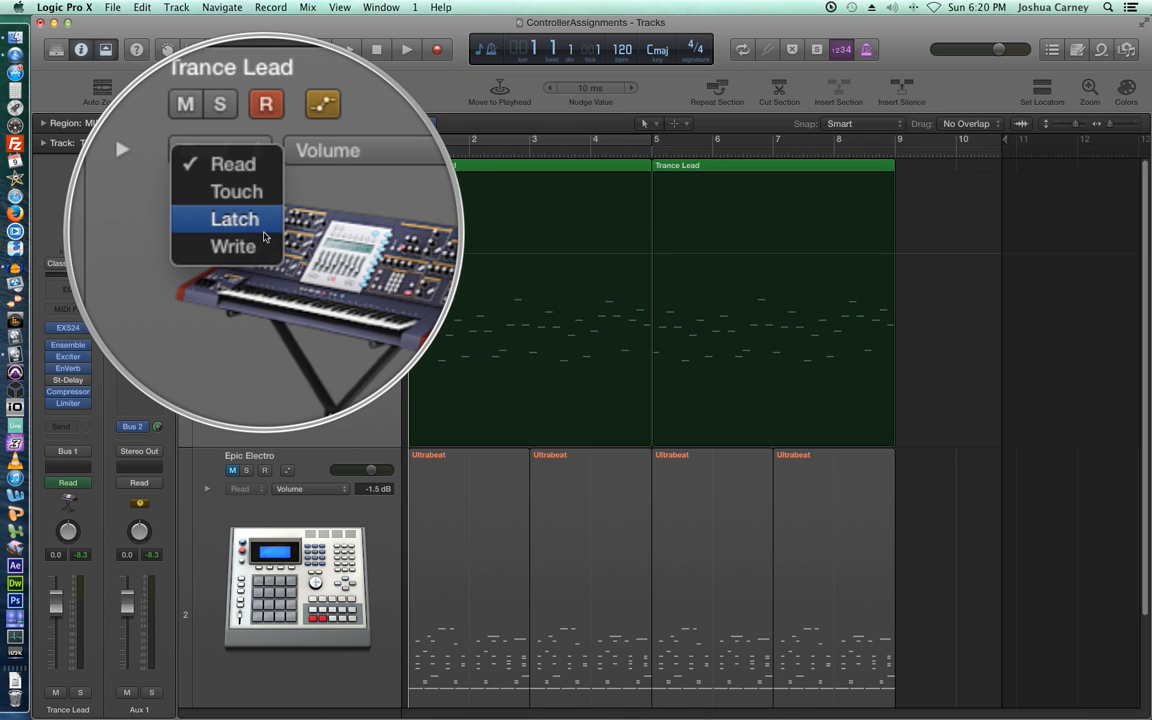
- Set Trance Lead's automation mode to Latch, select both its regions and zoom in horizontally
{"action": "left_click", "coordinate": [265, 236]}
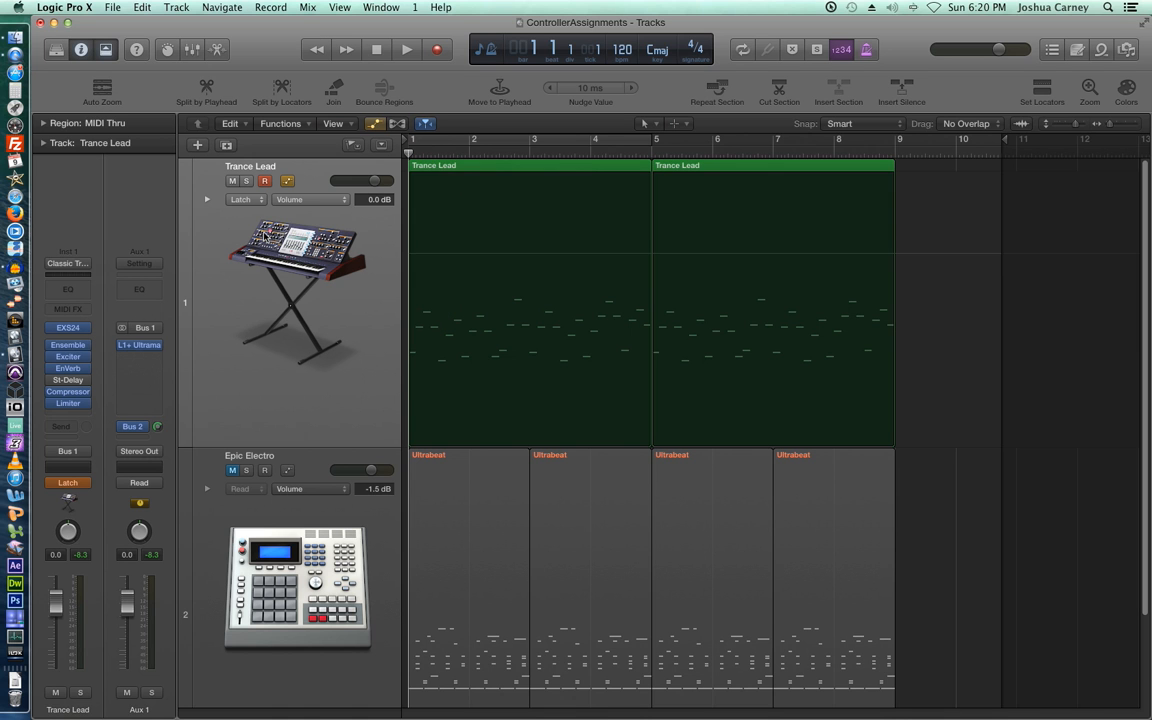
{"action": "left_click", "coordinate": [288, 289]}
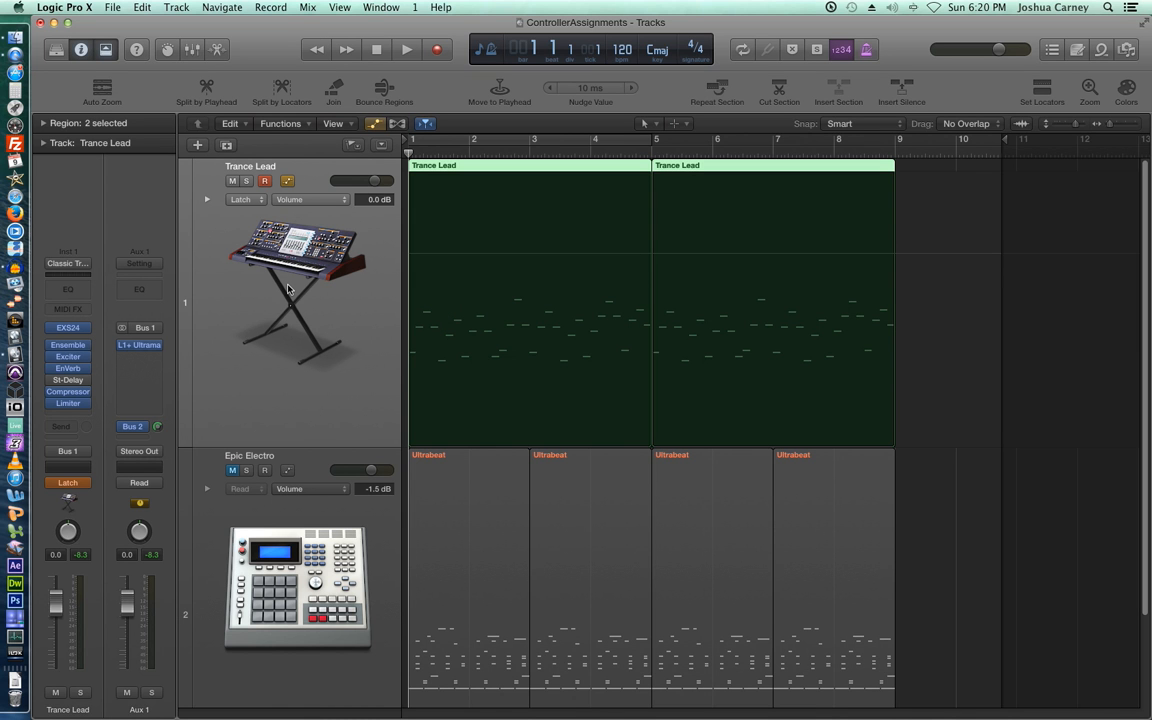
{"action": "left_click", "coordinate": [1133, 126]}
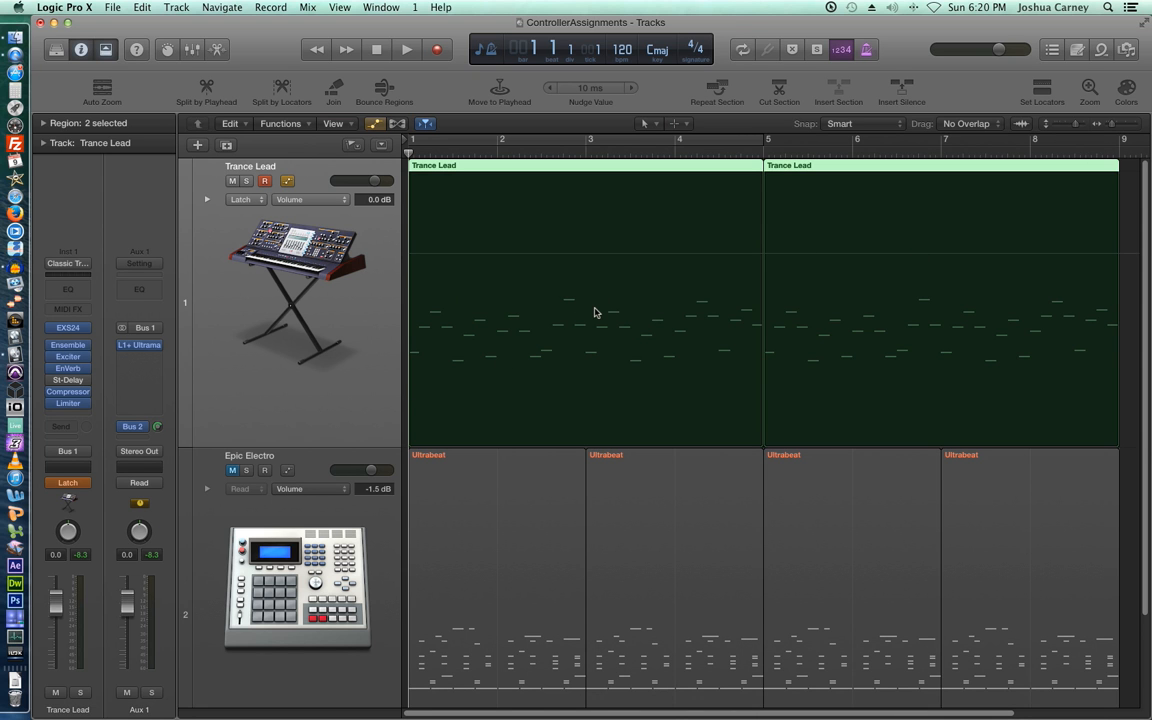
- Record a filter cutoff sweep on Trance Lead across bars 1–9, rising from 3.5% to 91.4%
{"action": "key", "text": "space"}
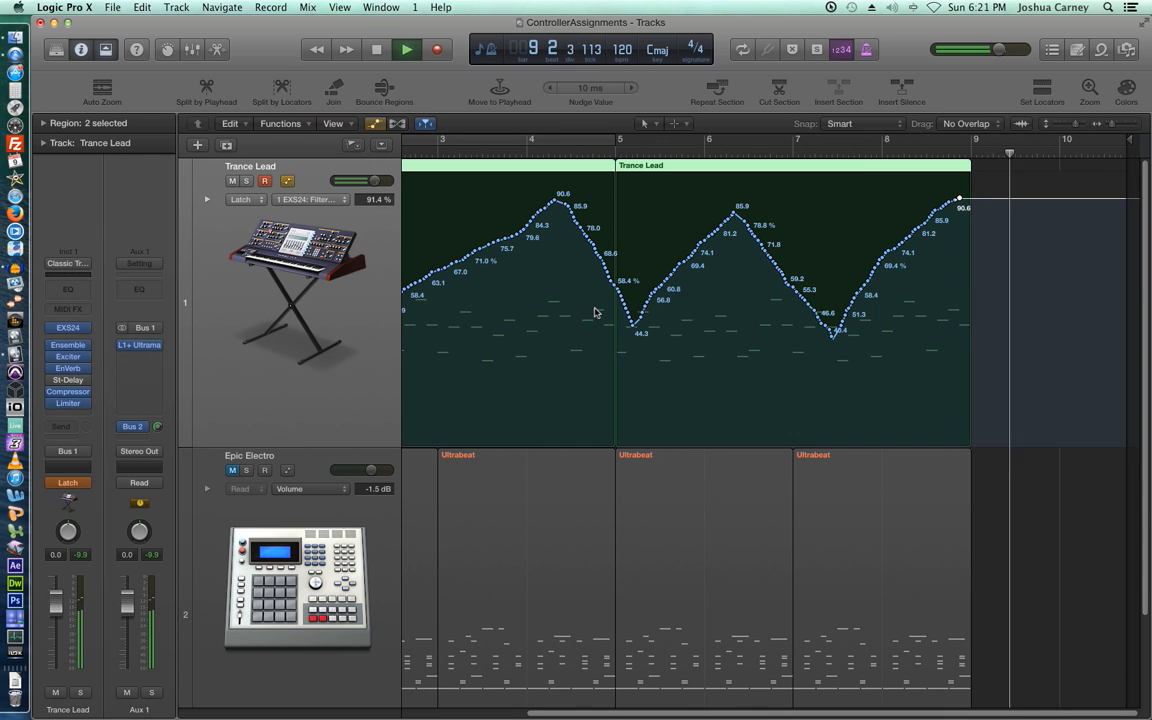
{"action": "key", "text": "space"}
{"action": "key", "text": "Return"}
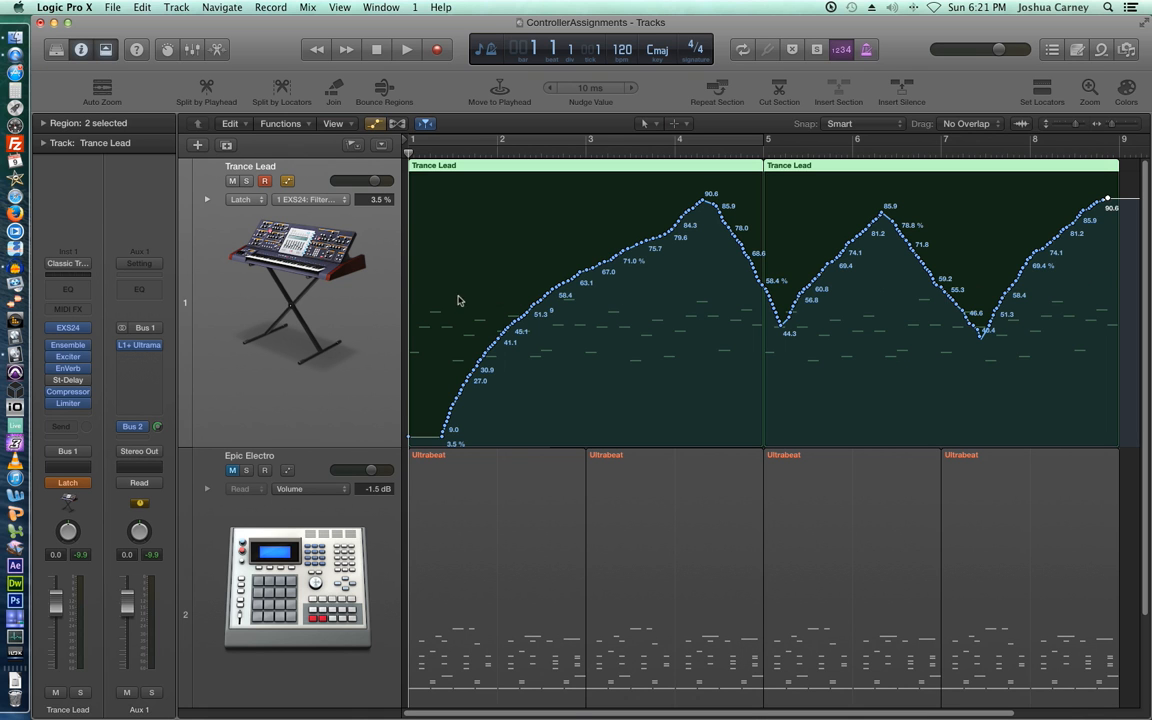
- Undo and then redo the recorded filter automation
{"action": "key", "text": "super+z"}
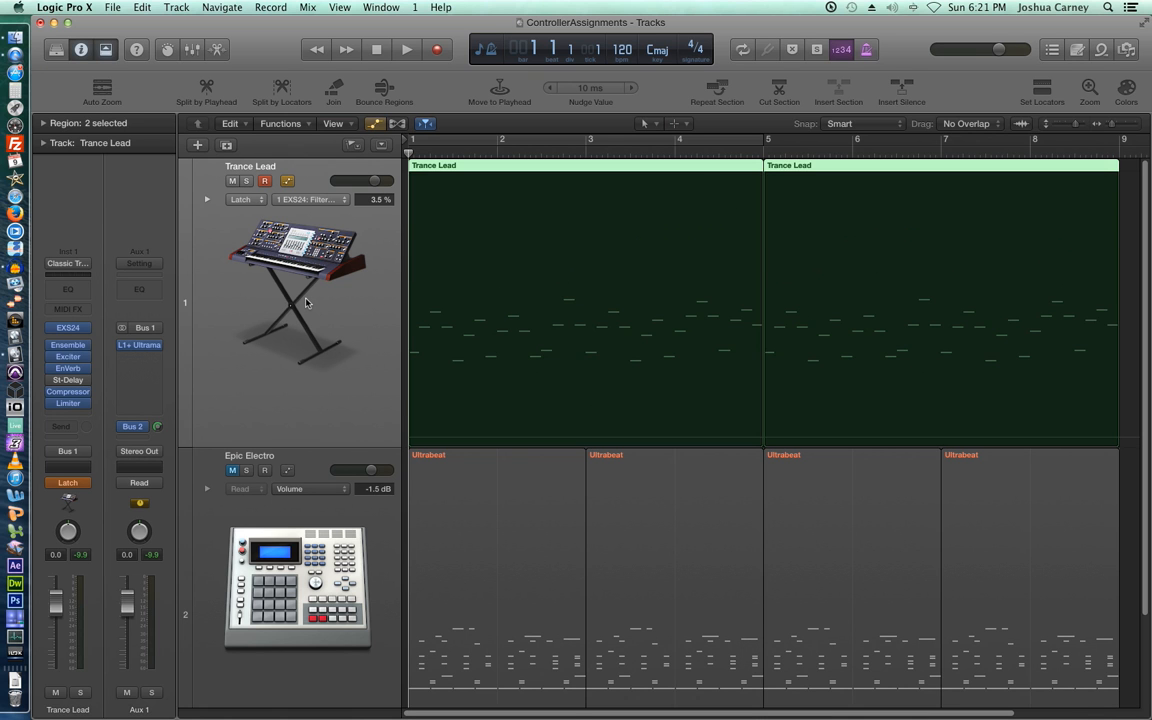
{"action": "key", "text": "super+shift+z"}
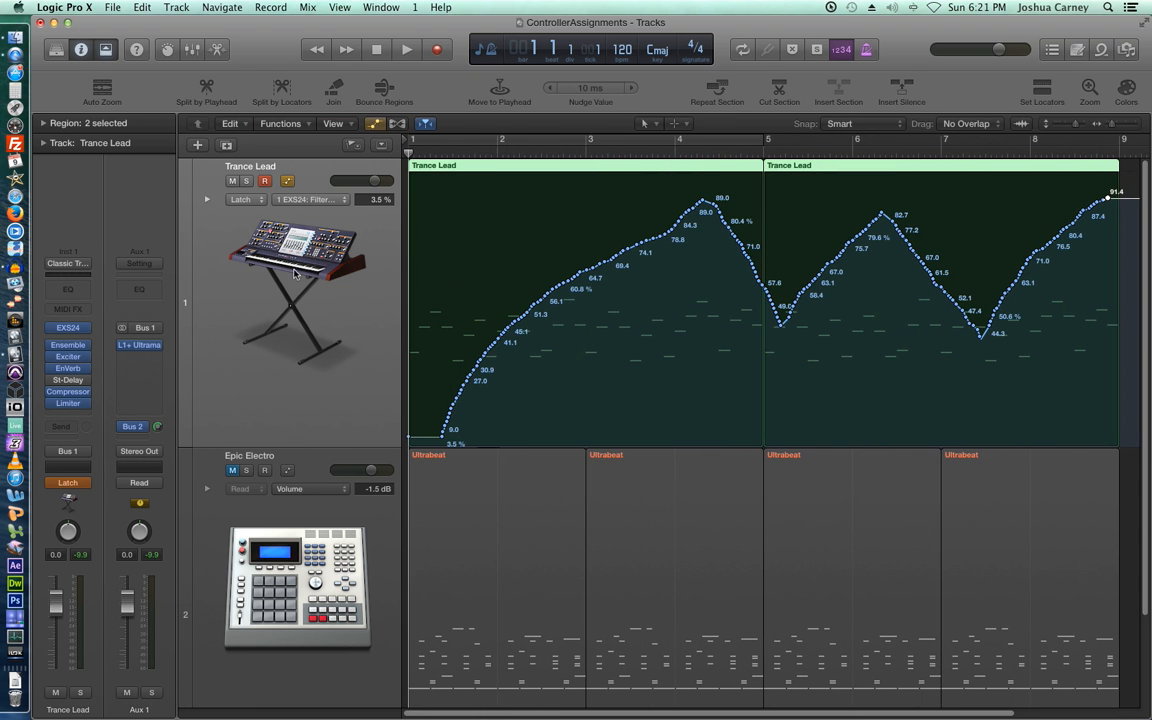
{"action": "left_click", "coordinate": [308, 7]}
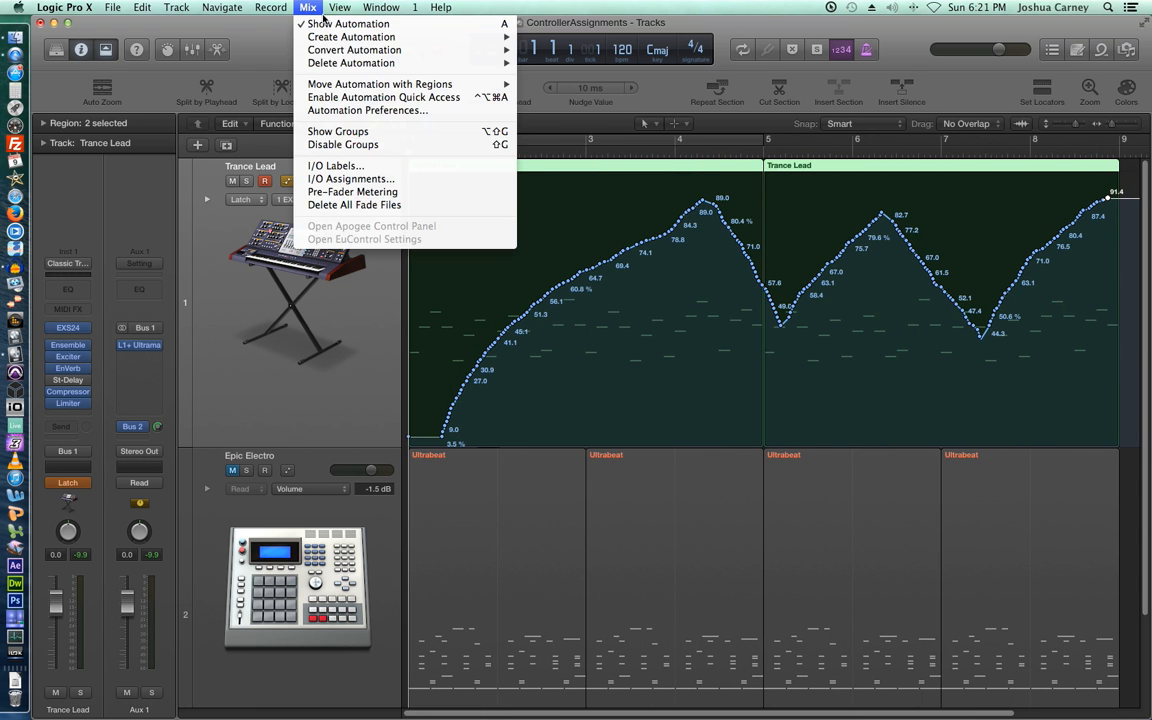
- Delete the visible filter cutoff automation on Trance Lead, leaving the filter at 0.0%
{"action": "mouse_move", "coordinate": [356, 67]}
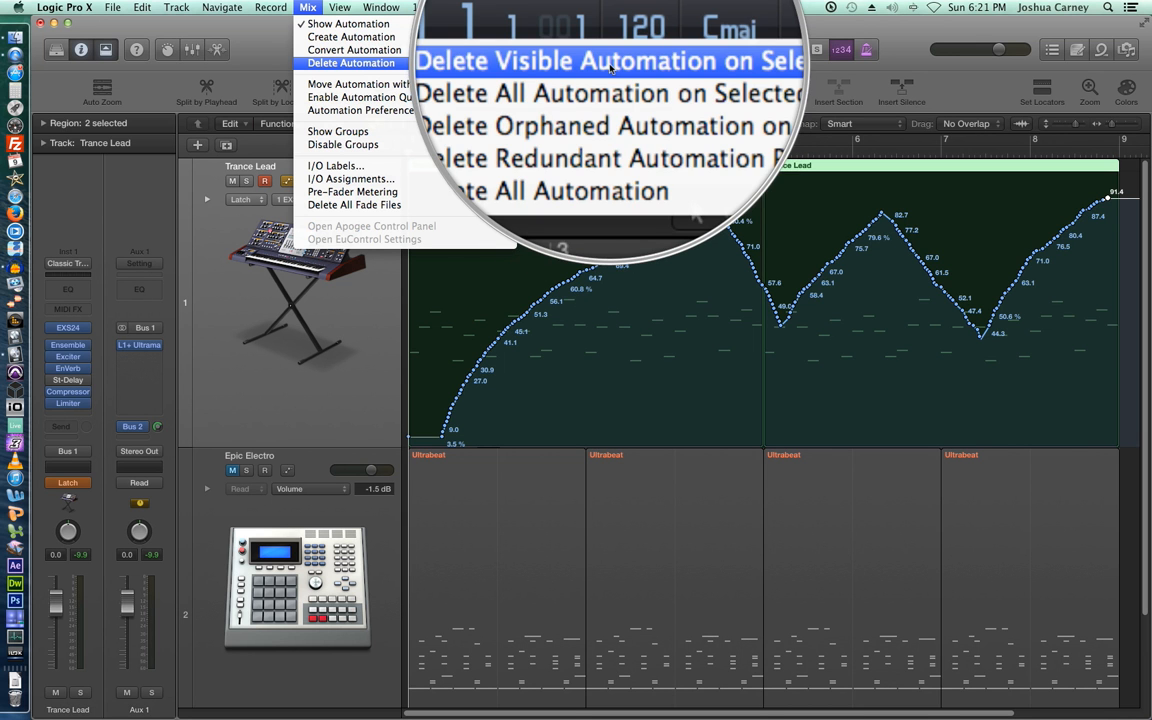
{"action": "left_click", "coordinate": [611, 64]}
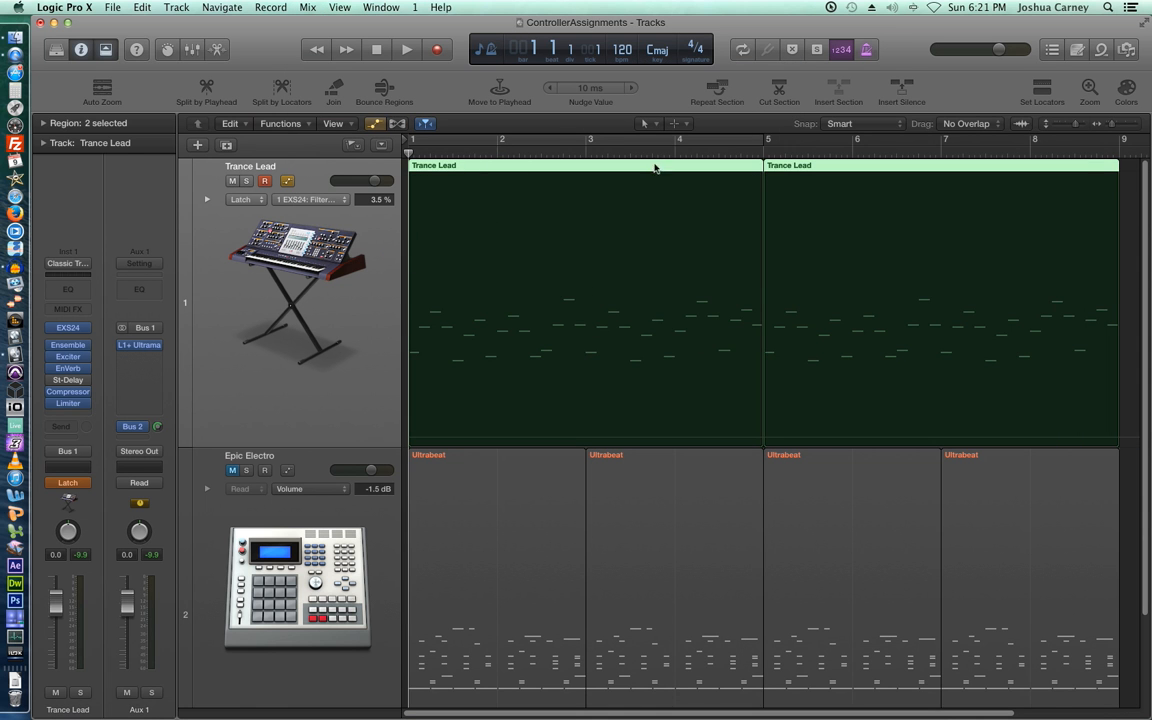
{"action": "left_click", "coordinate": [676, 123]}
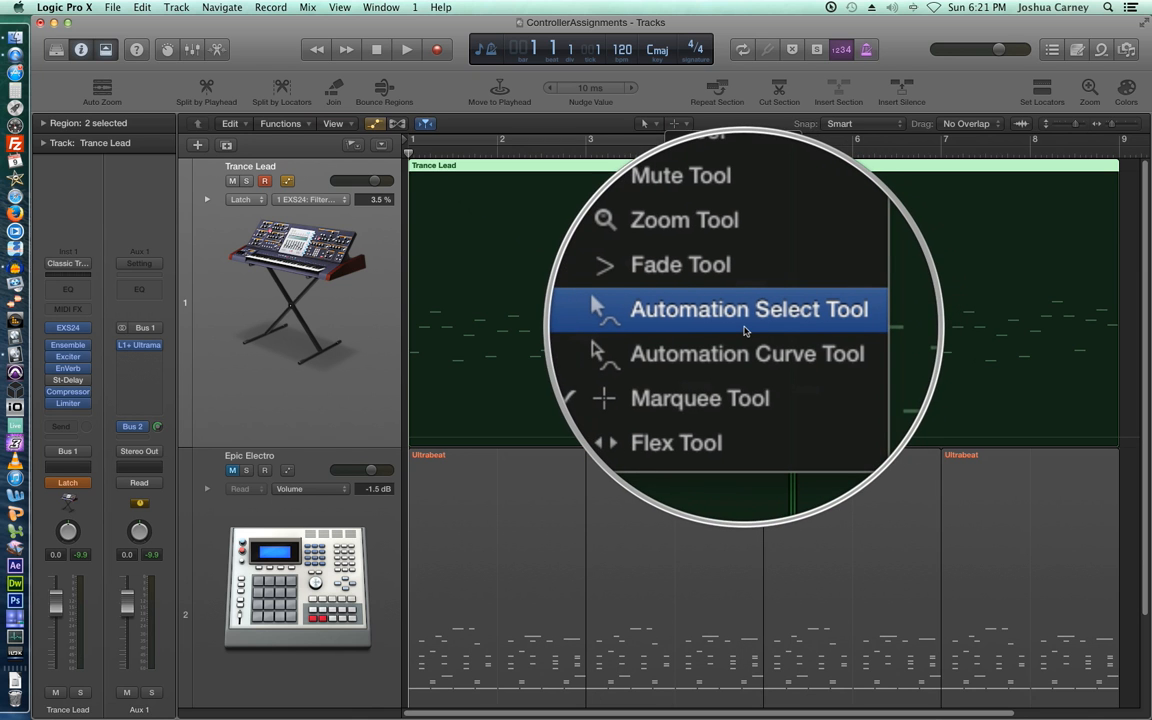
{"action": "left_click", "coordinate": [265, 282]}
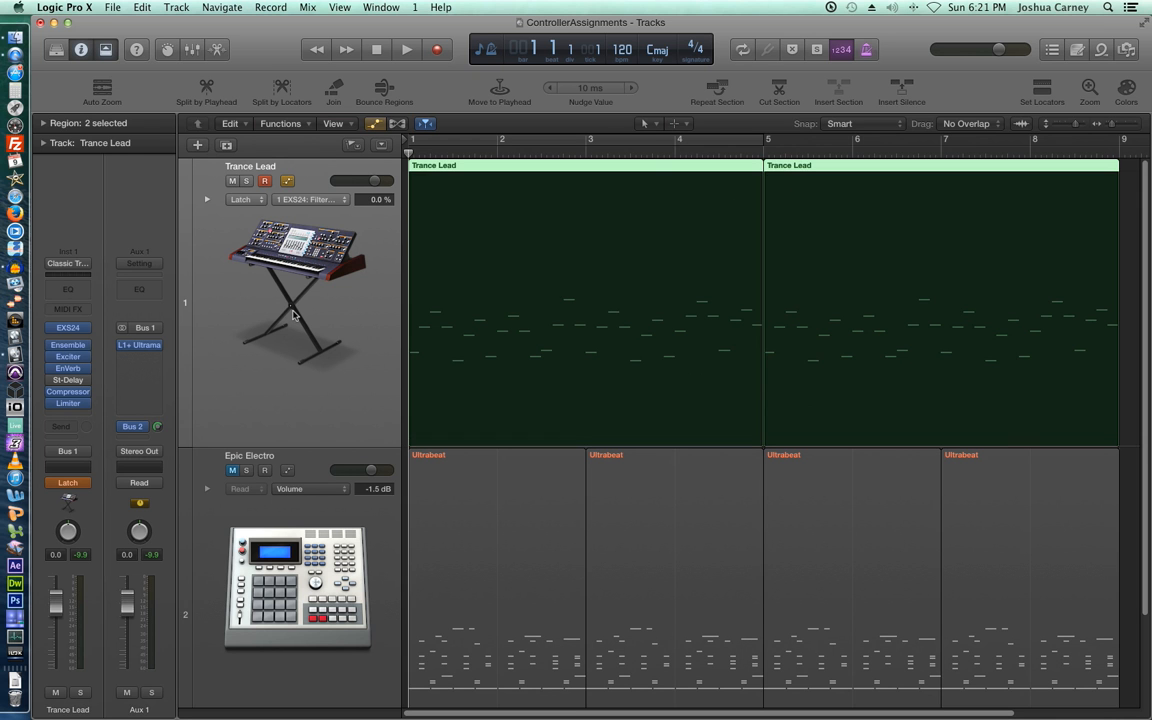
- Record a new filter sweep rising from 1.9% to about 92% by bar 5, then rewind
{"action": "key", "text": "space"}
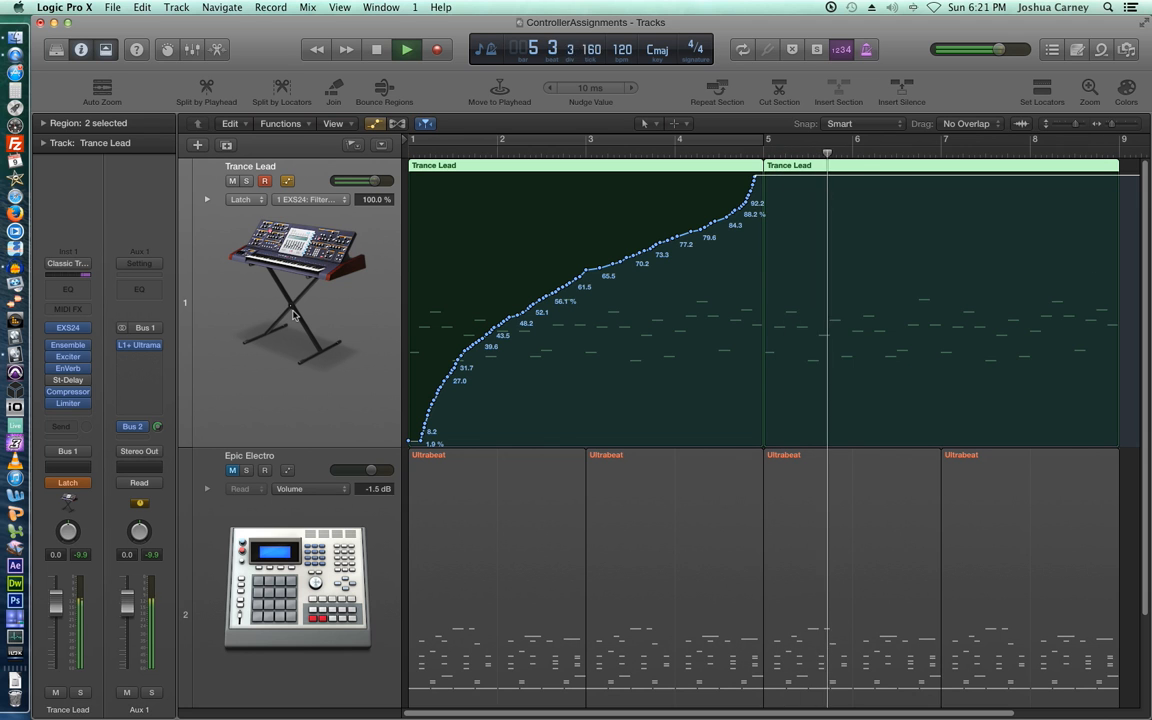
{"action": "key", "text": "space"}
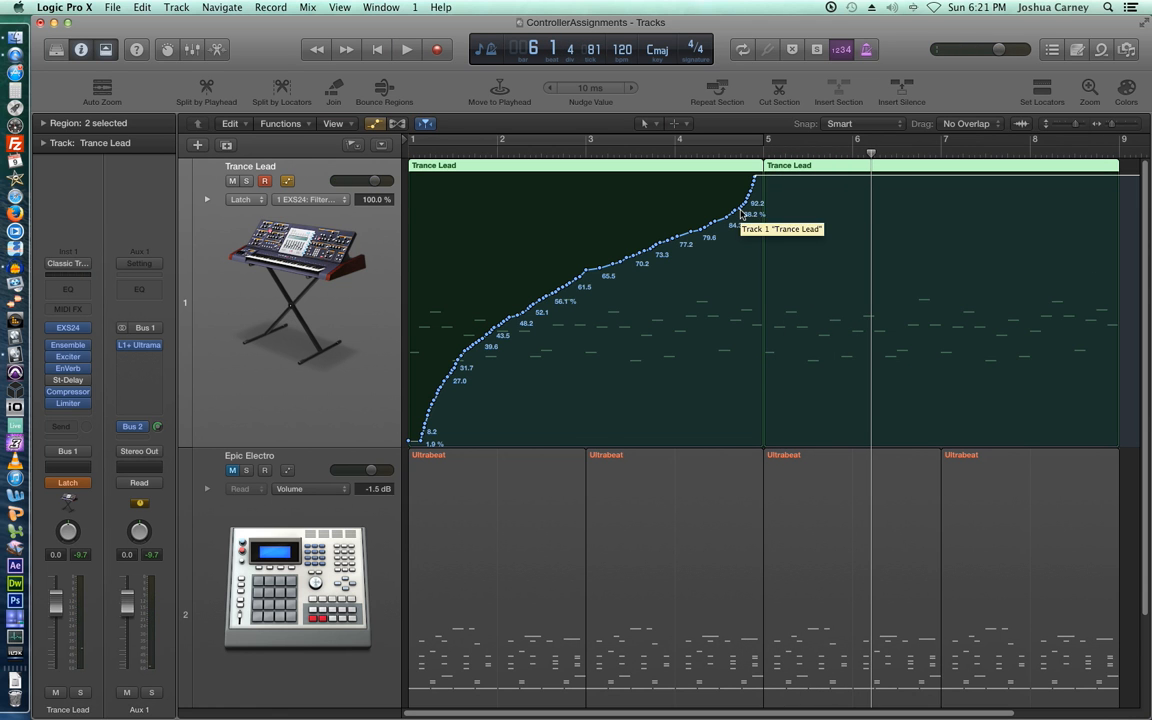
{"action": "key", "text": "Return"}
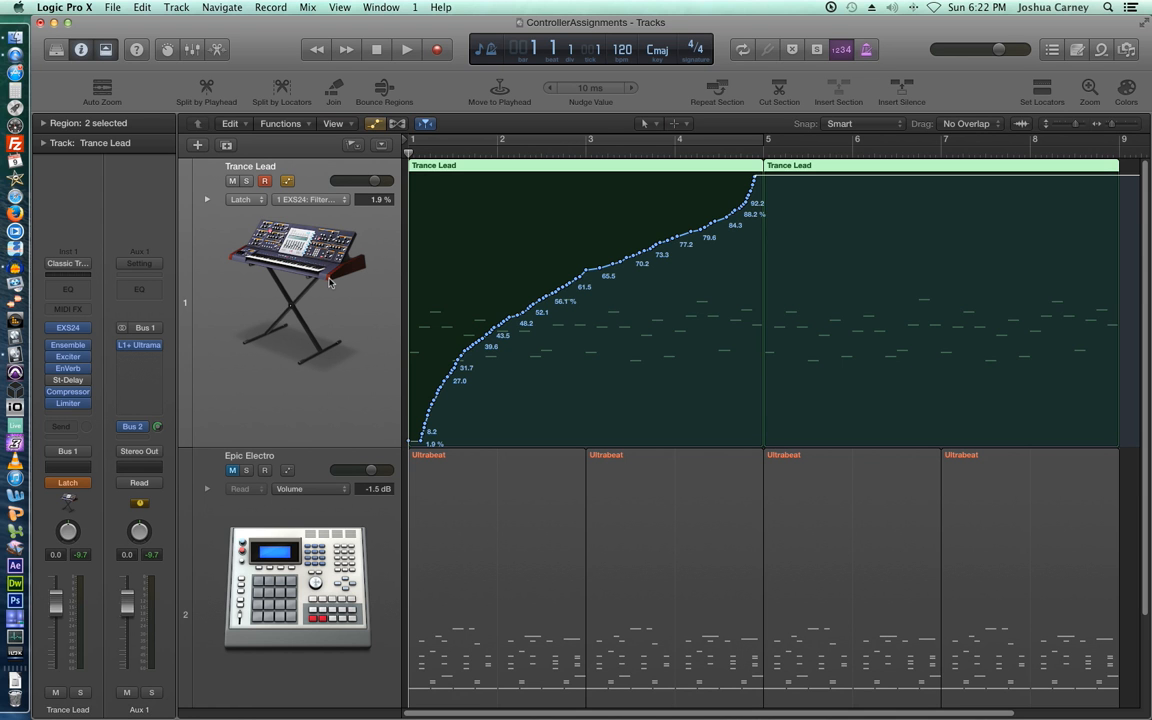
- Record a second Latch filter pass climbing from 4.3% to 75.7%, then falling to 38.0%
{"action": "key", "text": "space"}
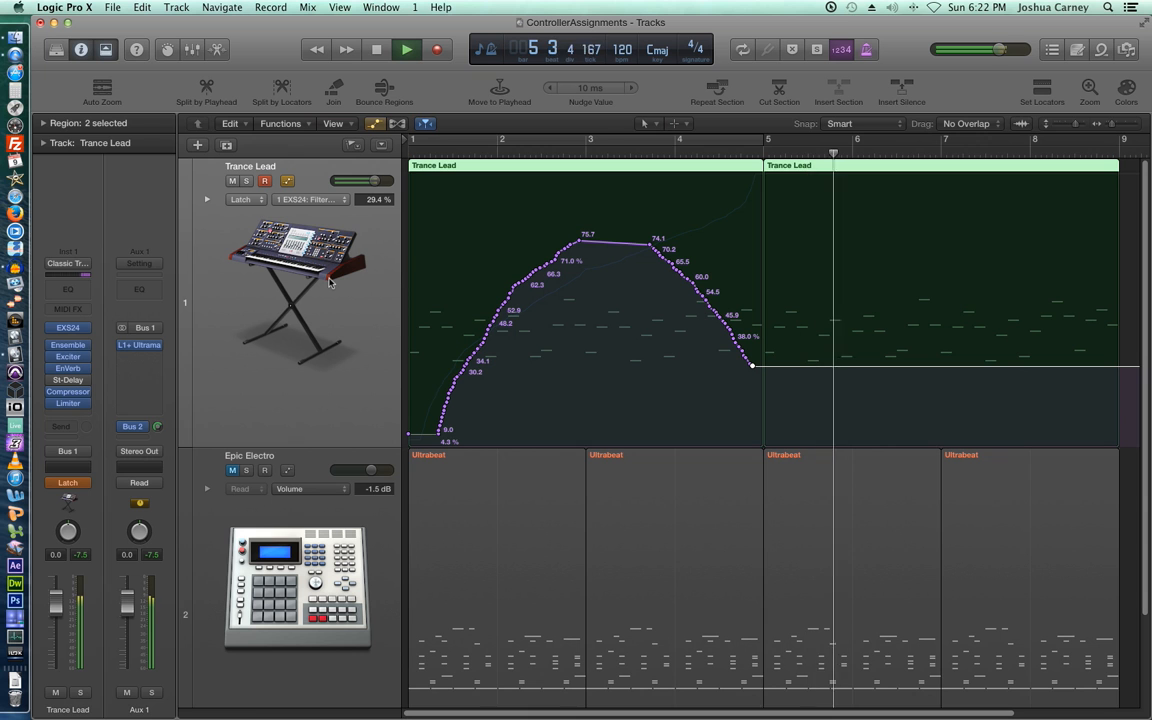
{"action": "key", "text": "space"}
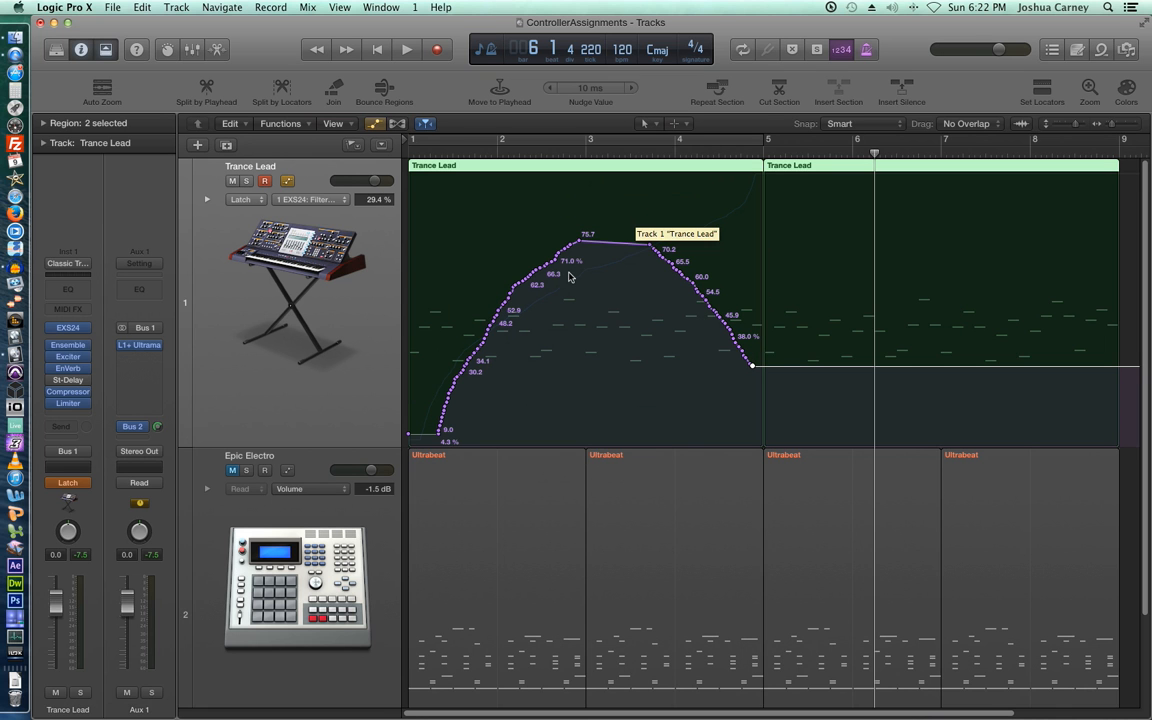
- Shrink the Trance Lead track and reveal its Filter Cutoff automation lane beneath it
{"action": "left_click", "coordinate": [207, 203]}
{"action": "left_click", "coordinate": [207, 203]}
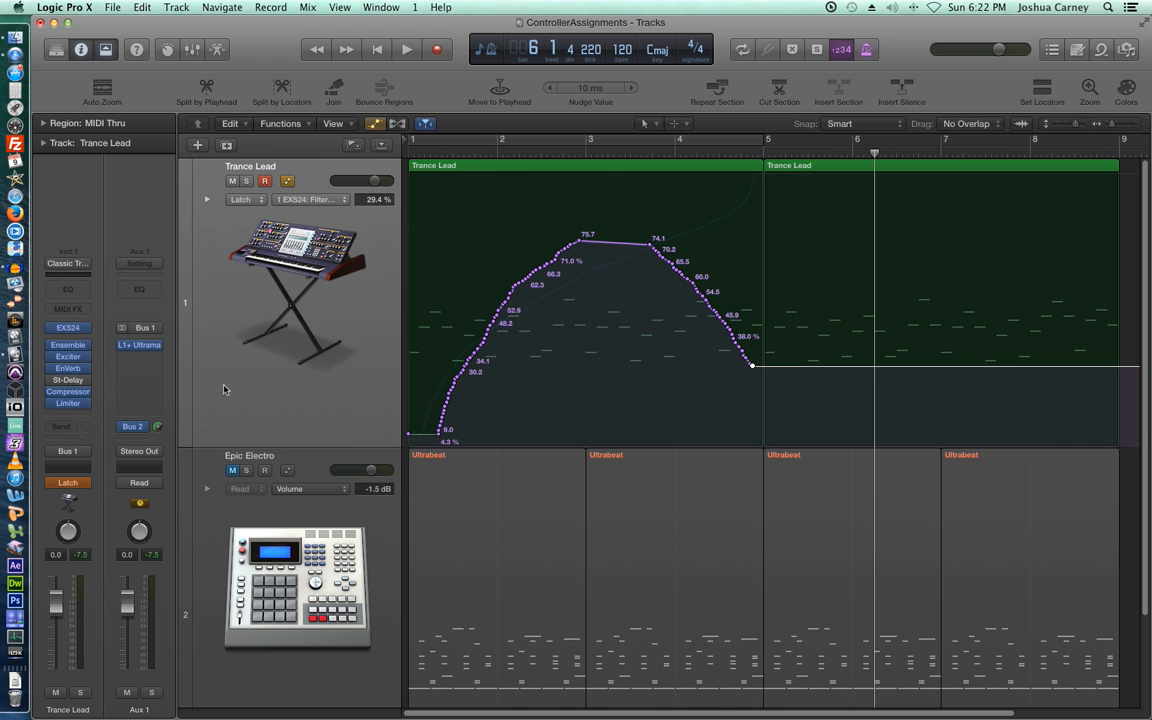
{"action": "left_click_drag", "start_coordinate": [183, 447], "coordinate": [183, 337]}
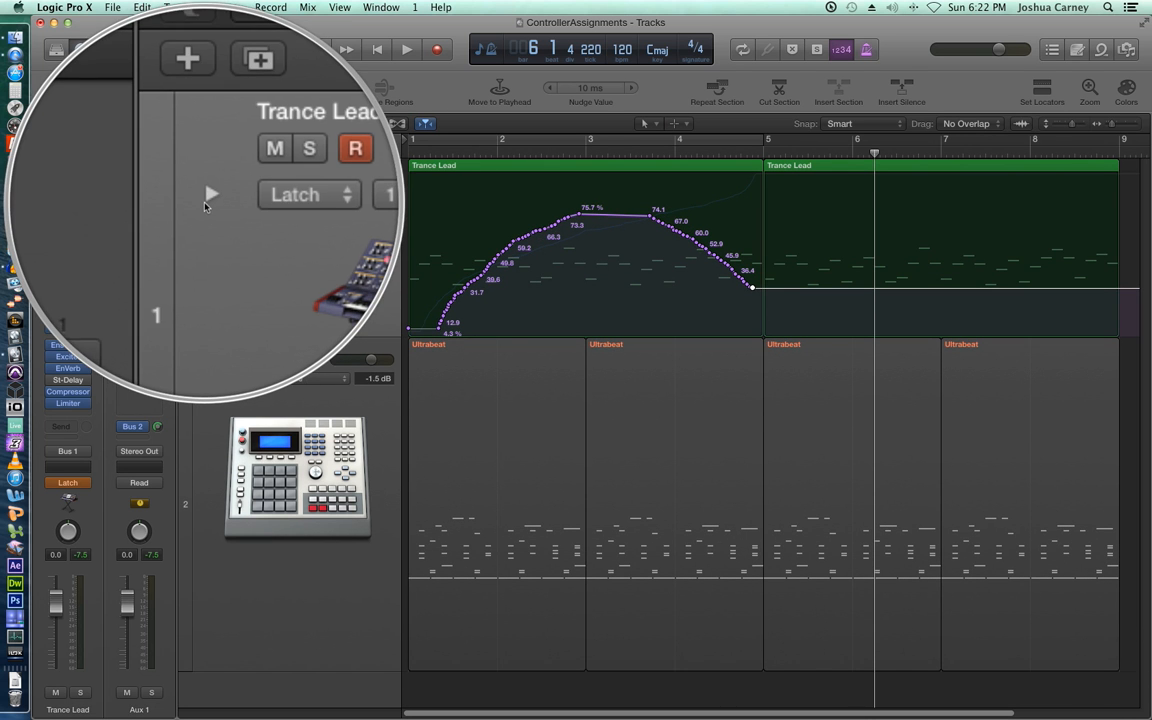
{"action": "left_click", "coordinate": [207, 200]}
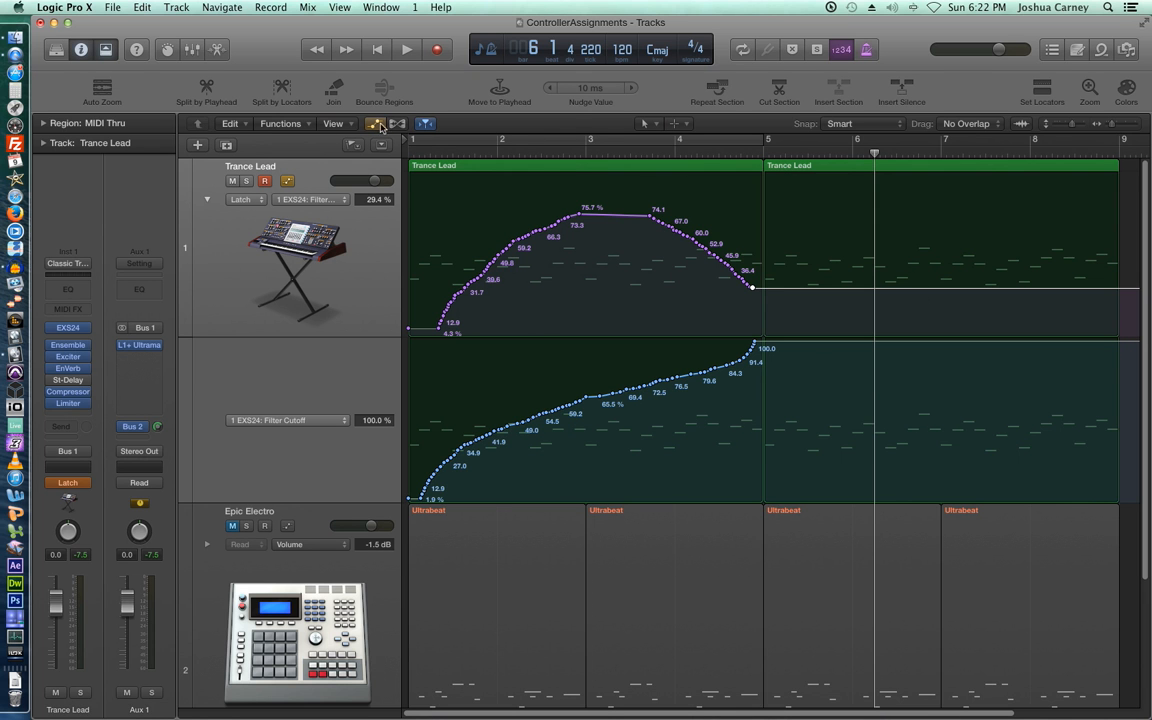
- Hide automation, disarm Trance Lead for recording and switch its automation mode back to Read
{"action": "key", "text": "a"}
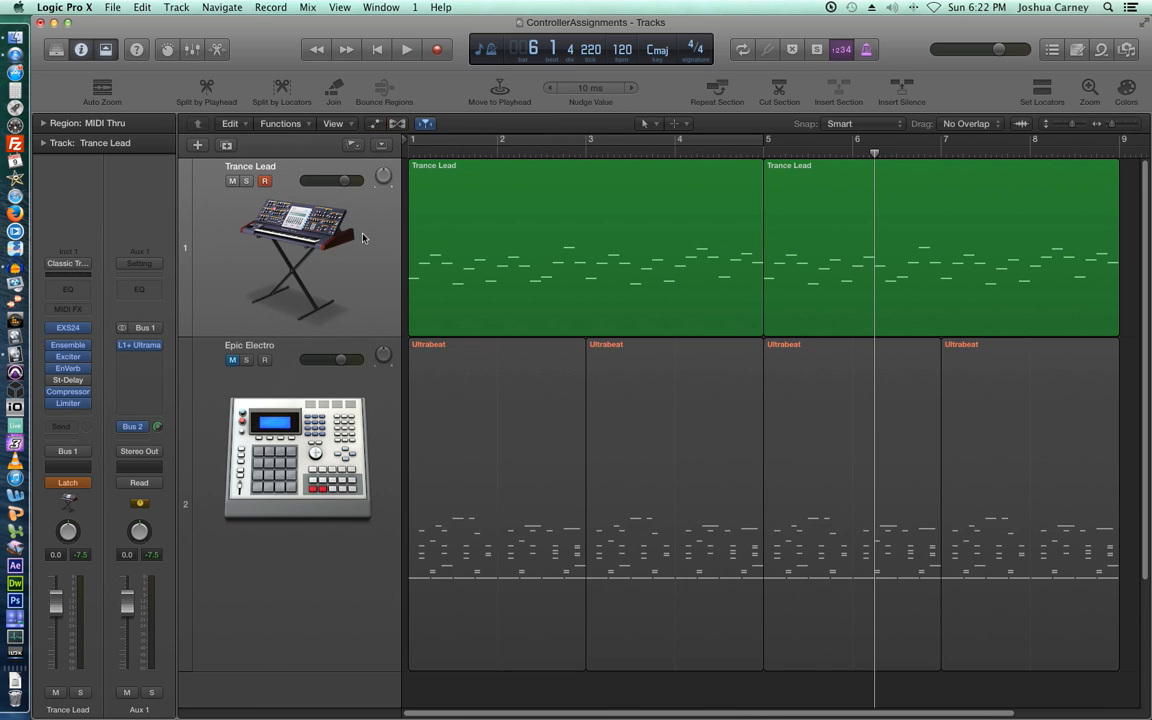
{"action": "left_click", "coordinate": [265, 181]}
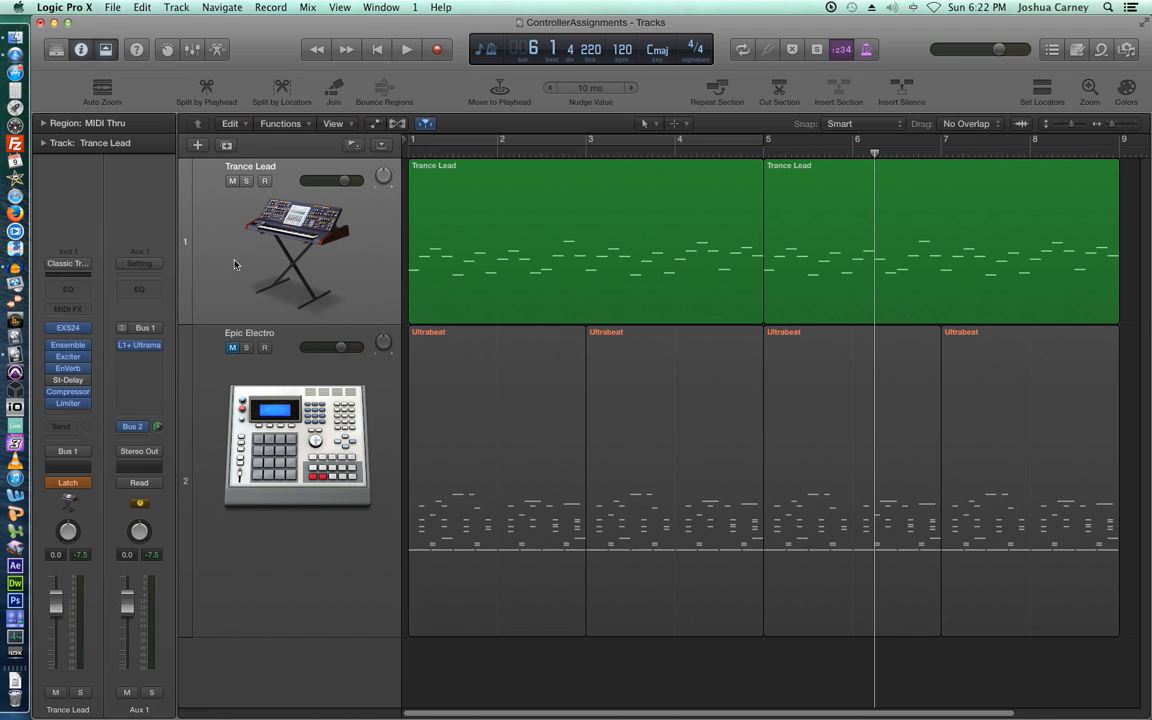
{"action": "left_click", "coordinate": [68, 482]}
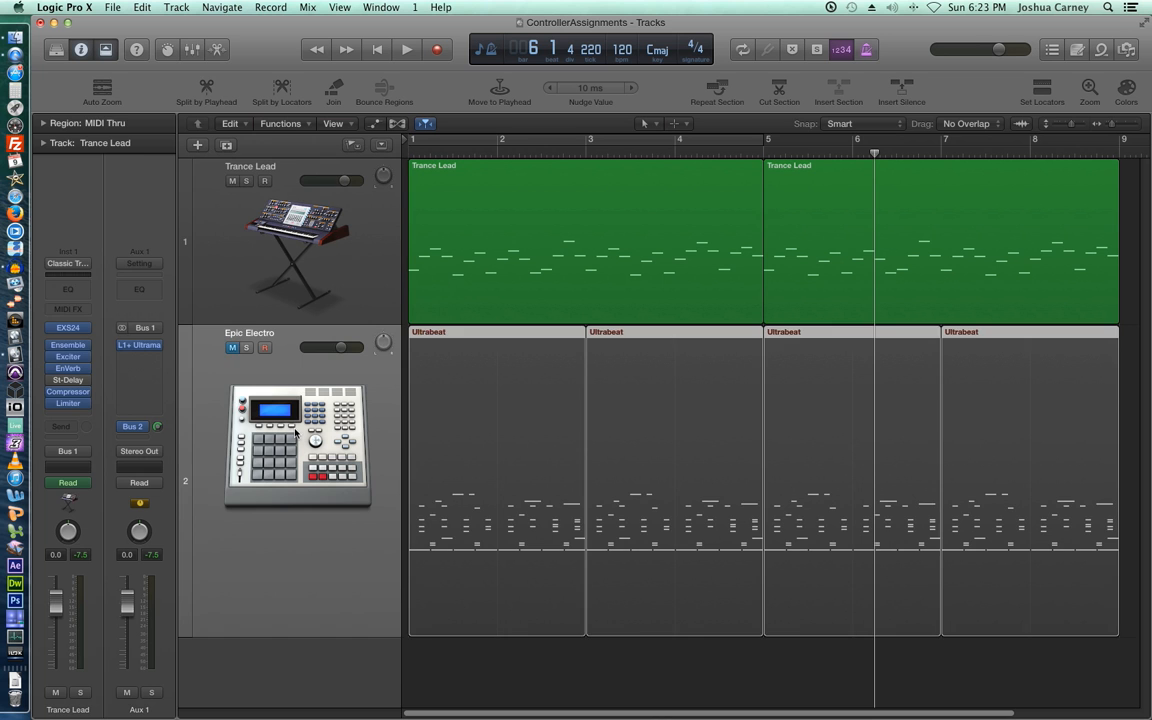
{"action": "left_click", "coordinate": [250, 370]}
- Mute Trance Lead, shorten the Epic Electro track and return the playhead to the start
{"action": "left_click", "coordinate": [232, 181]}
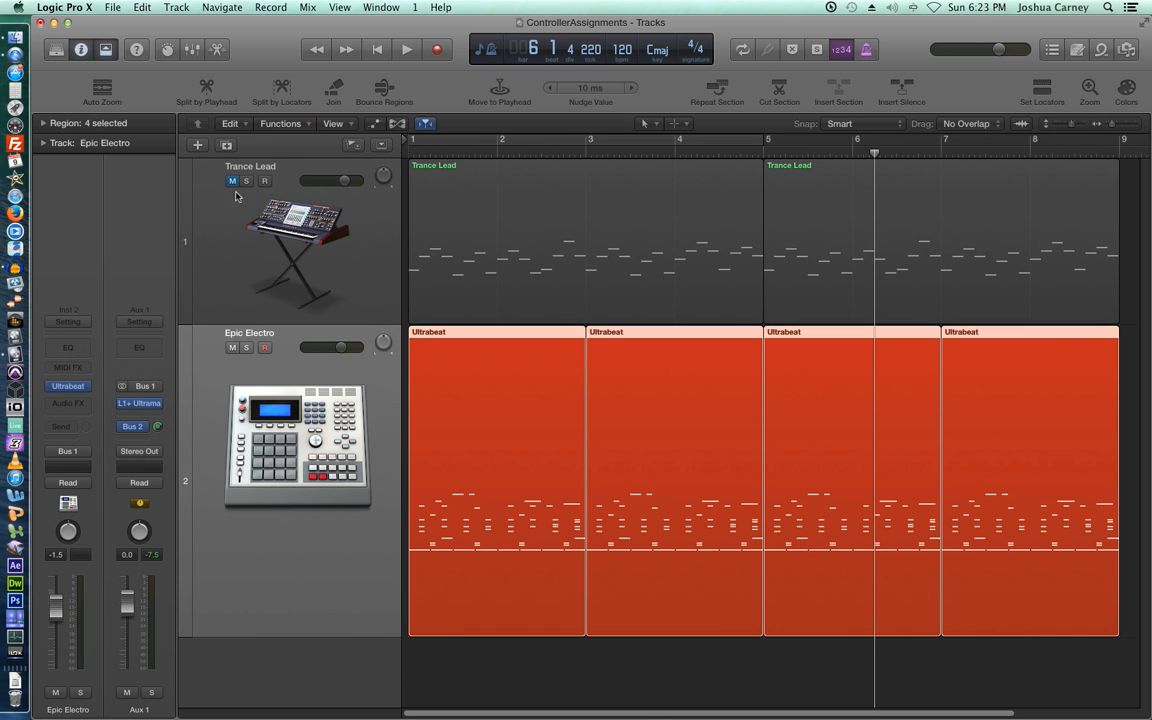
{"action": "left_click_drag", "start_coordinate": [195, 636], "coordinate": [193, 575]}
{"action": "key", "text": "Return"}
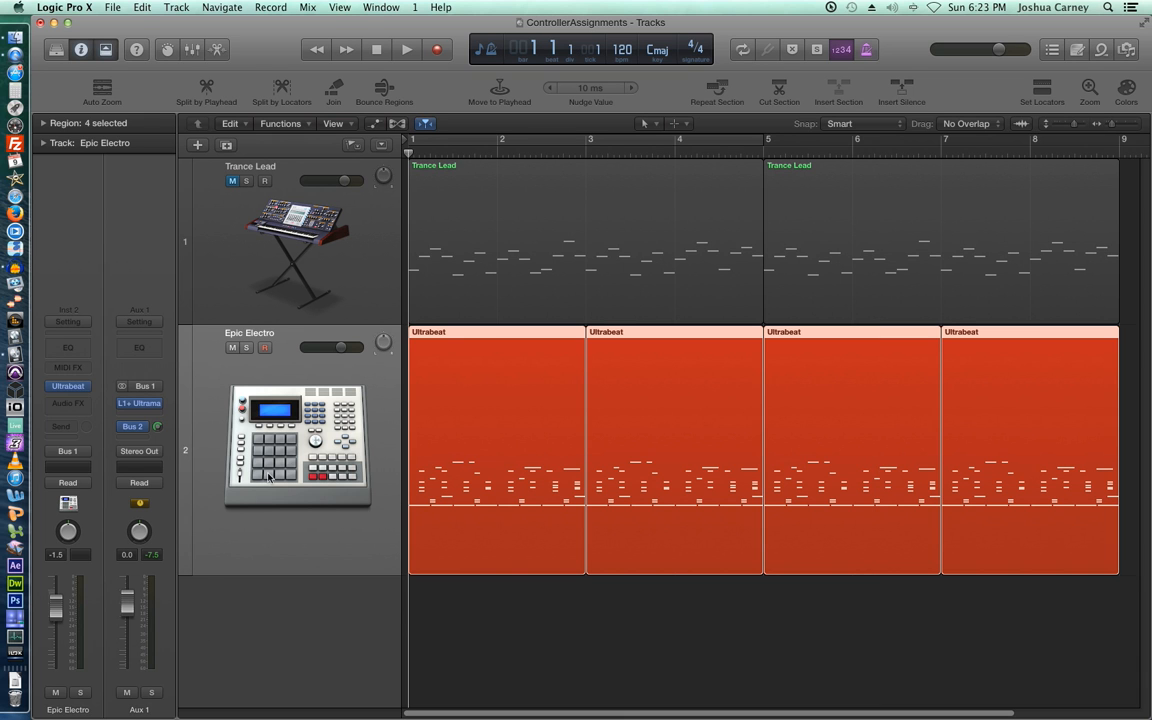
- Insert a Delay > Echo > Stereo plug-in on Epic Electro and center its window
{"action": "left_click", "coordinate": [68, 403]}
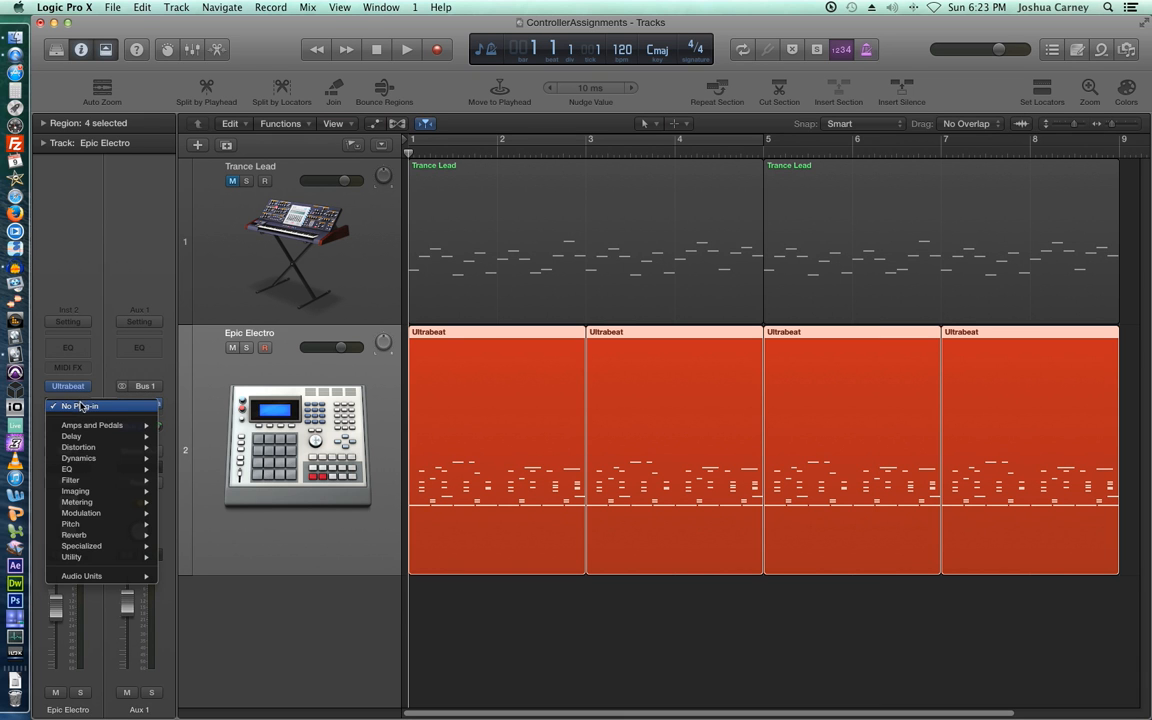
{"action": "mouse_move", "coordinate": [83, 436]}
{"action": "mouse_move", "coordinate": [222, 441]}
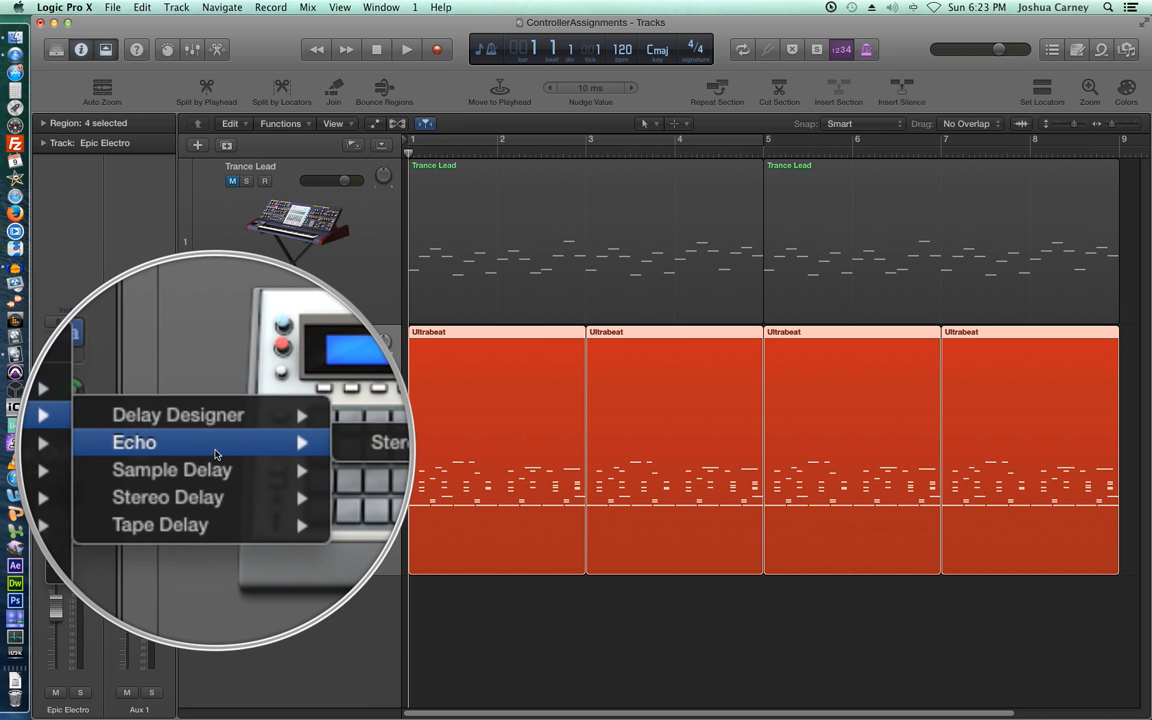
{"action": "left_click", "coordinate": [283, 445]}
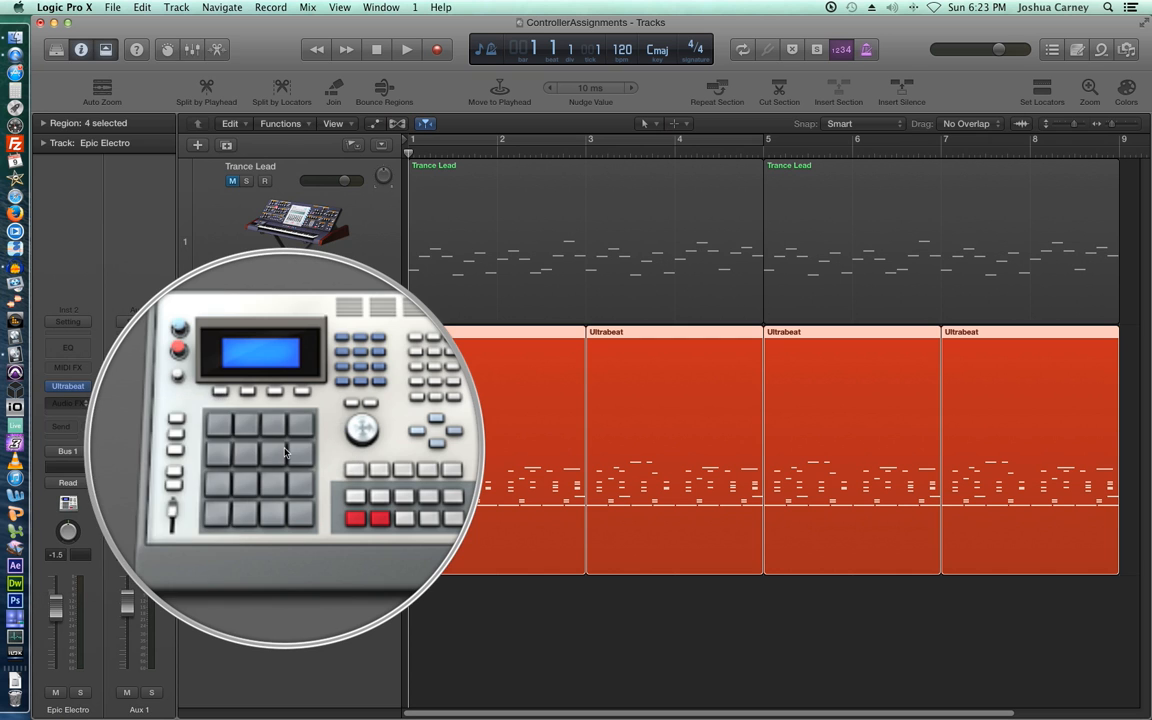
{"action": "left_click_drag", "start_coordinate": [258, 57], "coordinate": [464, 68]}
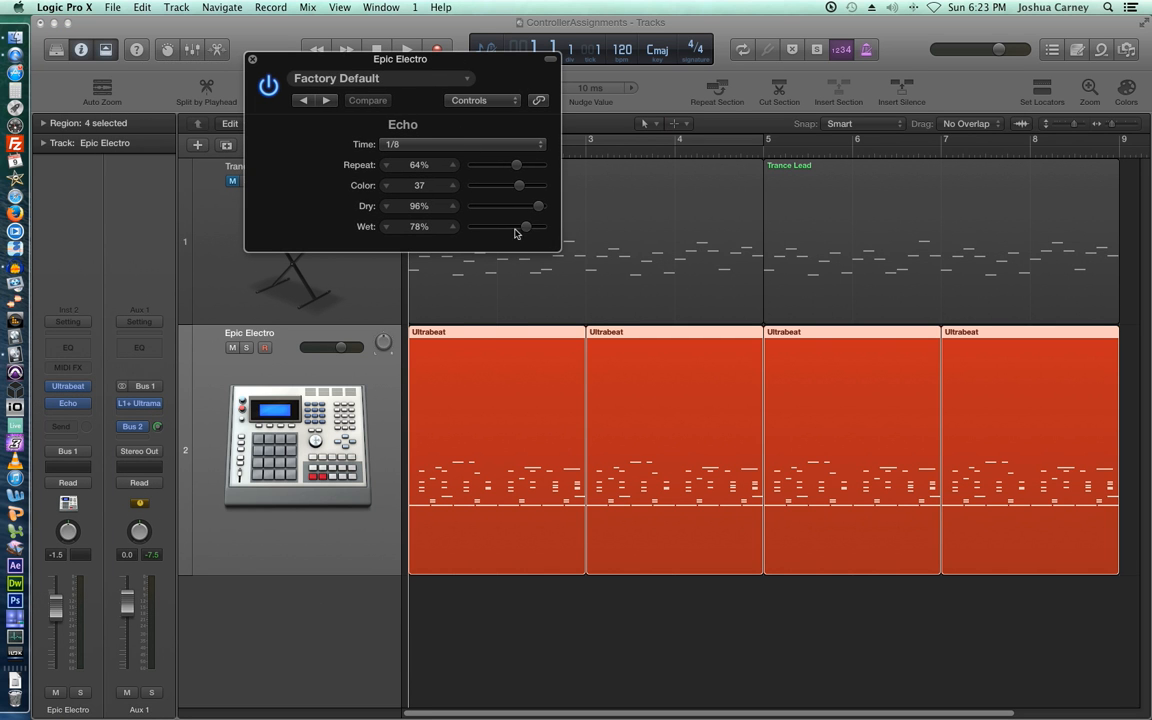
- Set the Echo's Wet slider to 0% and its Dry slider to 100%
{"action": "left_click_drag", "start_coordinate": [523, 230], "coordinate": [424, 228]}
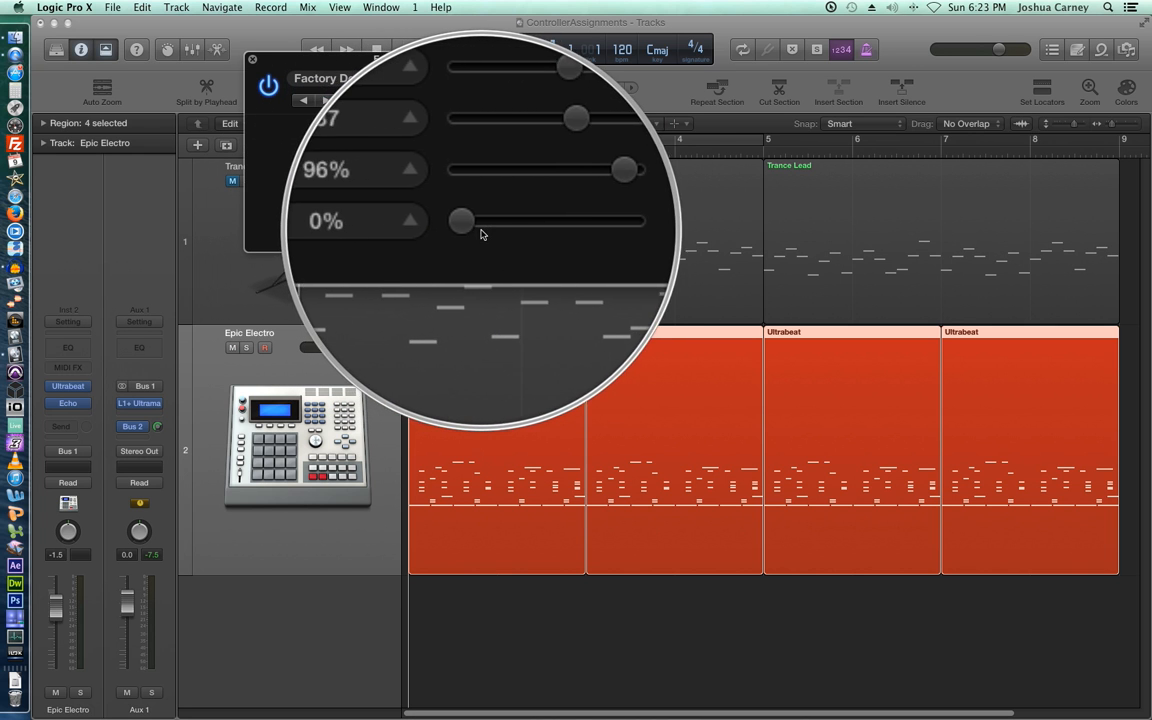
{"action": "mouse_move", "coordinate": [475, 232]}
{"action": "left_mouse_down"}
{"action": "mouse_move", "coordinate": [540, 237]}
{"action": "mouse_move", "coordinate": [463, 236]}
{"action": "left_mouse_up"}
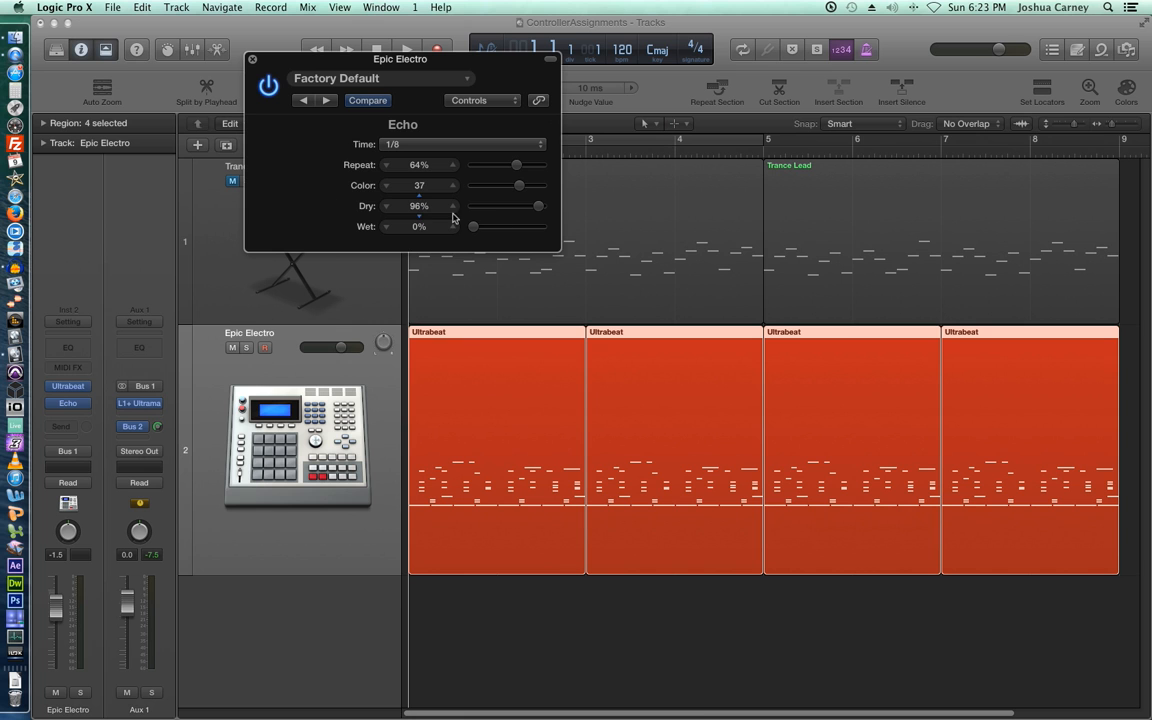
{"action": "left_click_drag", "start_coordinate": [539, 212], "coordinate": [572, 212]}
{"action": "left_click_drag", "start_coordinate": [473, 228], "coordinate": [448, 231]}
- Learn-assign the hardware knob (CC 91) to Echo Wet, then close Controller Assignments
{"action": "key", "text": "super+k"}
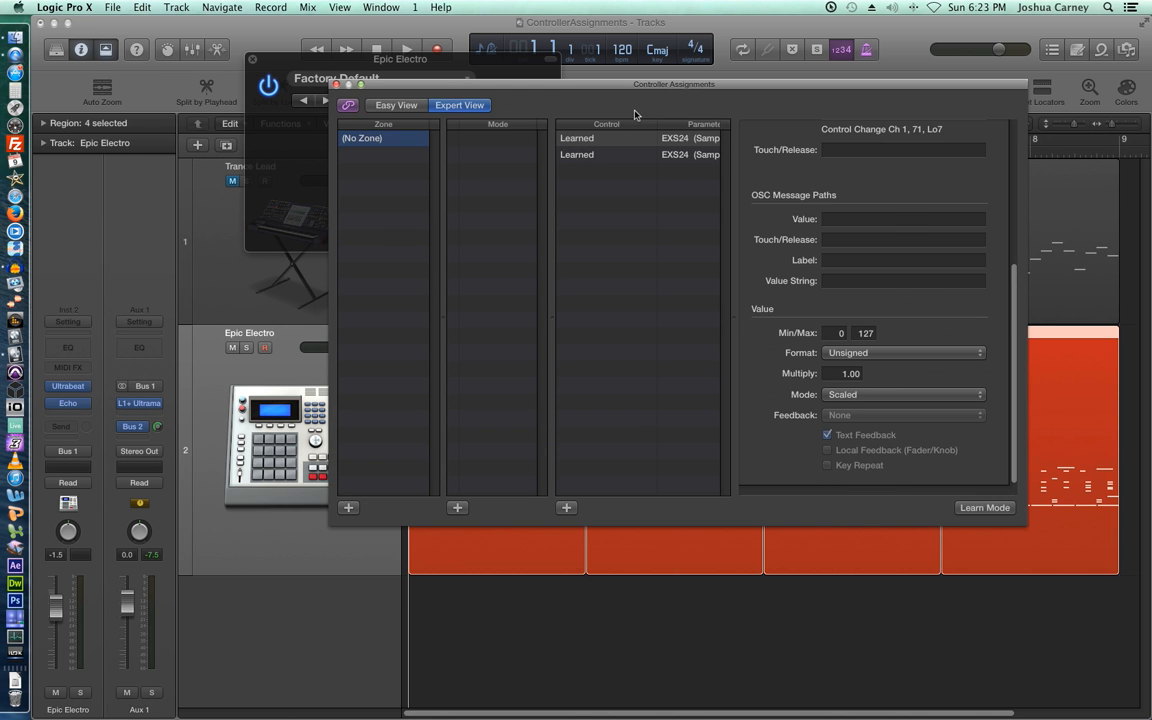
{"action": "left_click_drag", "start_coordinate": [650, 88], "coordinate": [494, 284]}
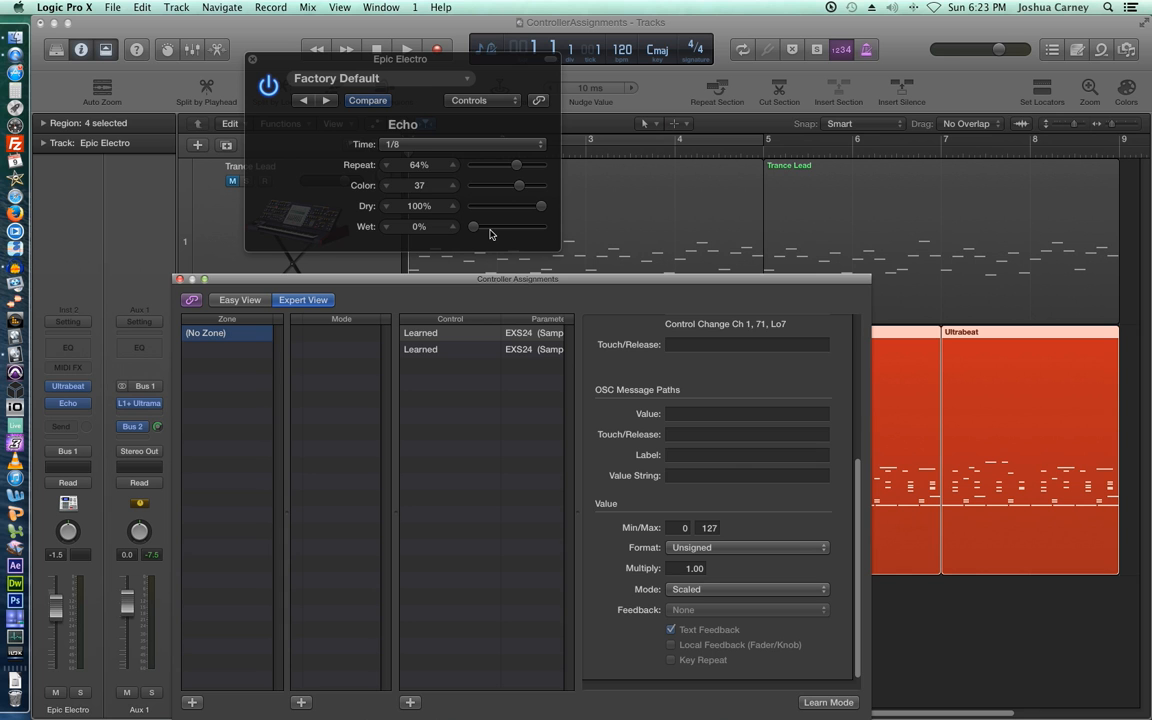
{"action": "left_click", "coordinate": [820, 703]}
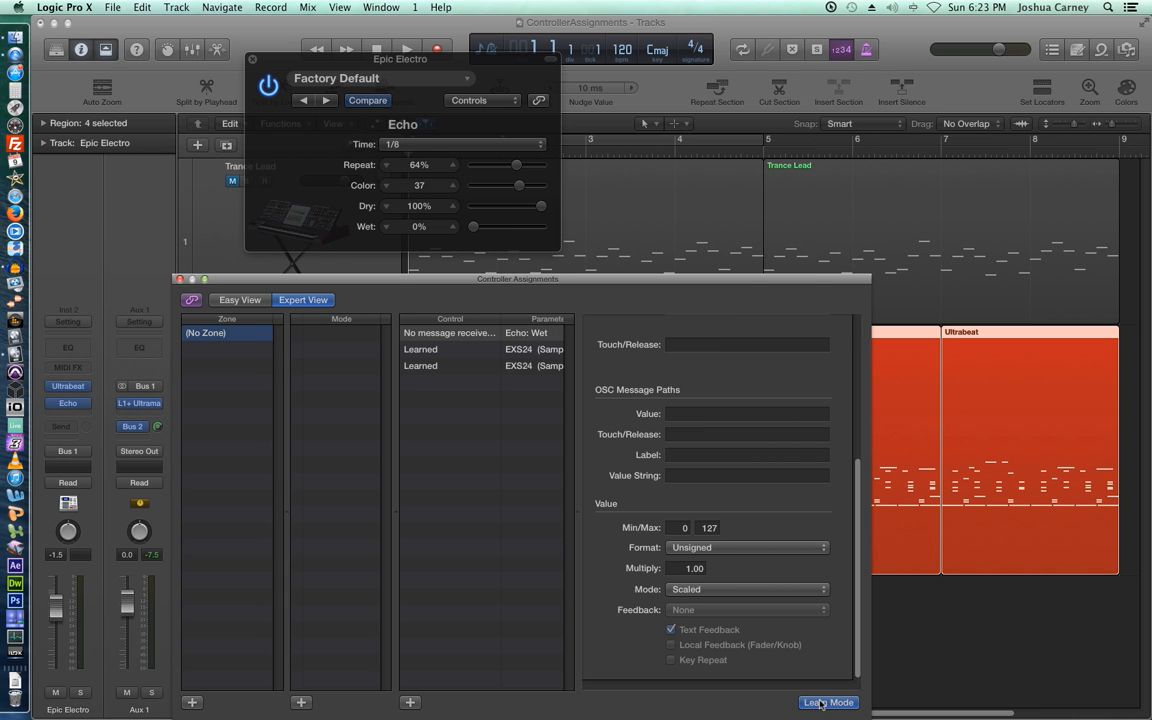
{"action": "left_click", "coordinate": [477, 232]}
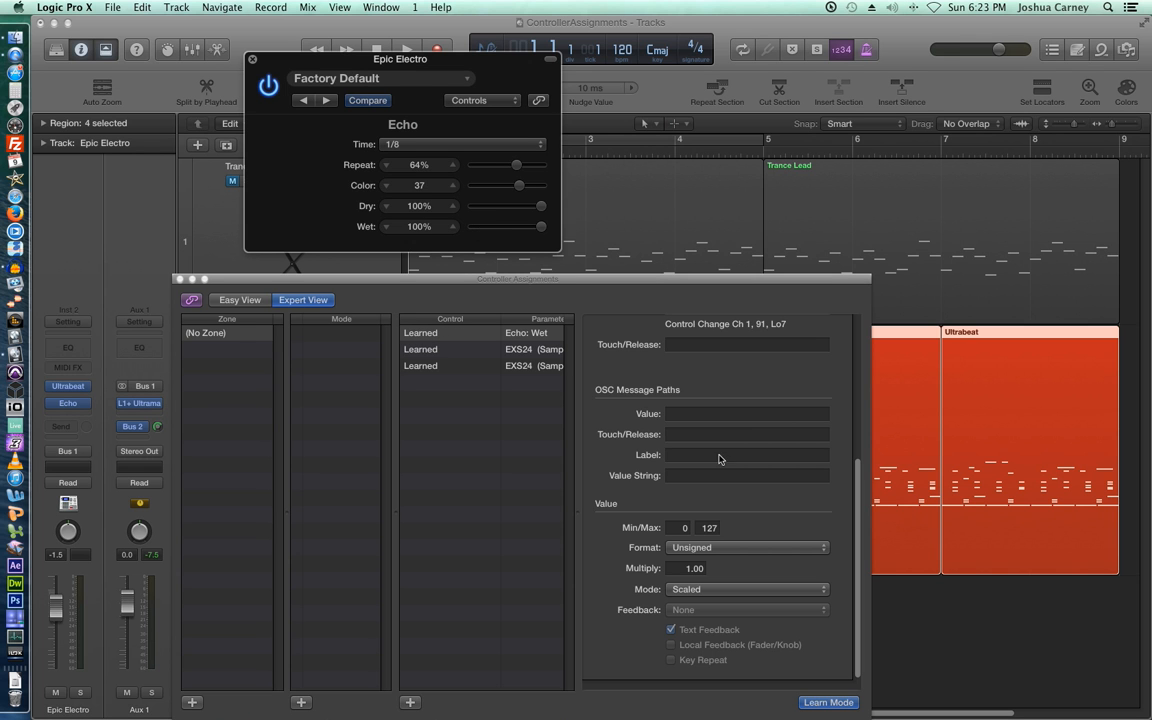
{"action": "left_click", "coordinate": [828, 702]}
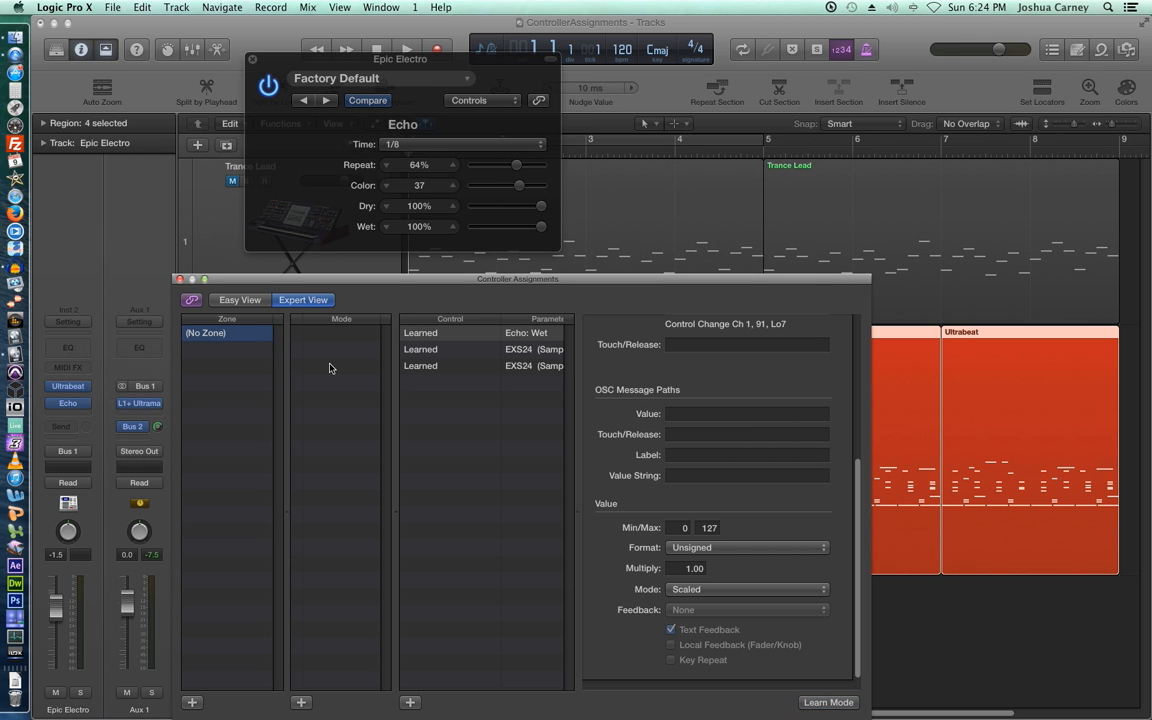
{"action": "left_click", "coordinate": [180, 280]}
{"action": "left_click_drag", "start_coordinate": [271, 60], "coordinate": [259, 63]}
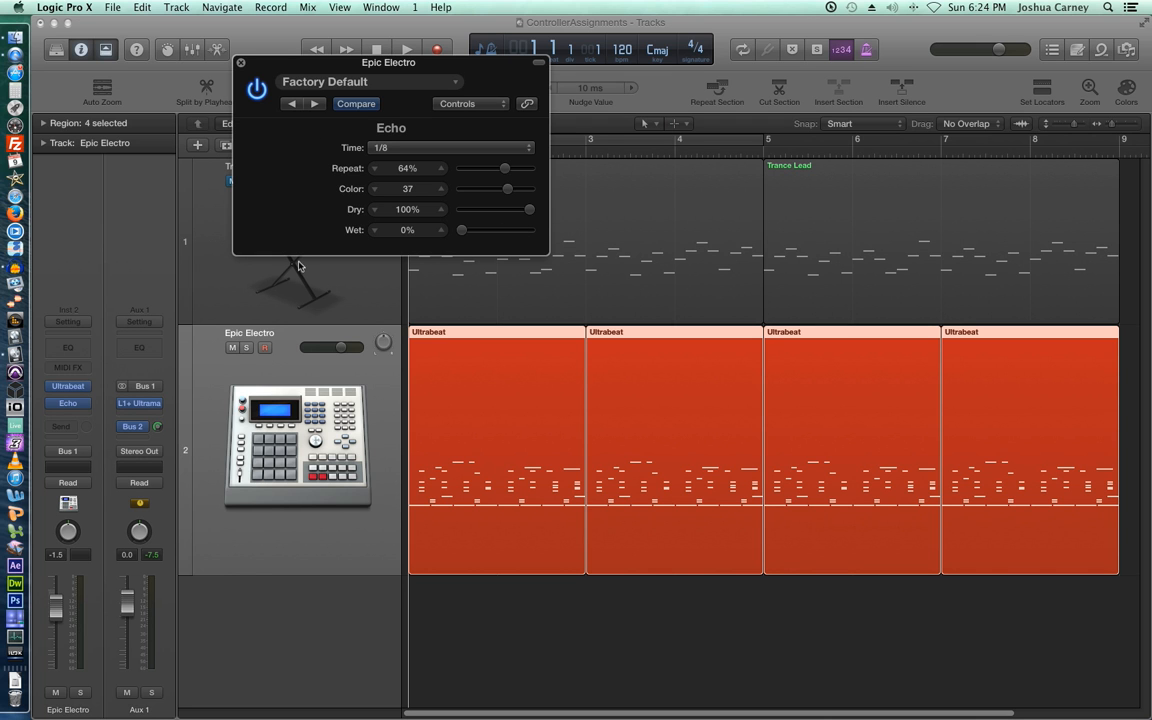
- Record rising Echo Wet automation on Epic Electro in Latch mode while playback runs
{"action": "left_click", "coordinate": [279, 455]}
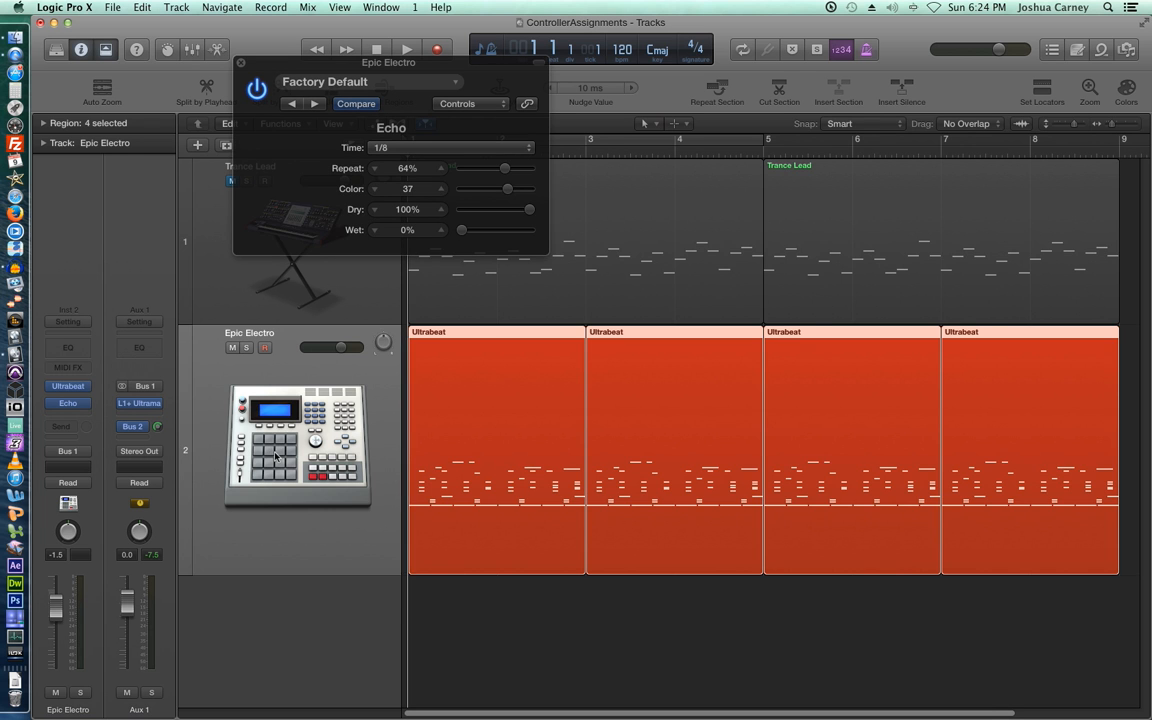
{"action": "key", "text": "a"}
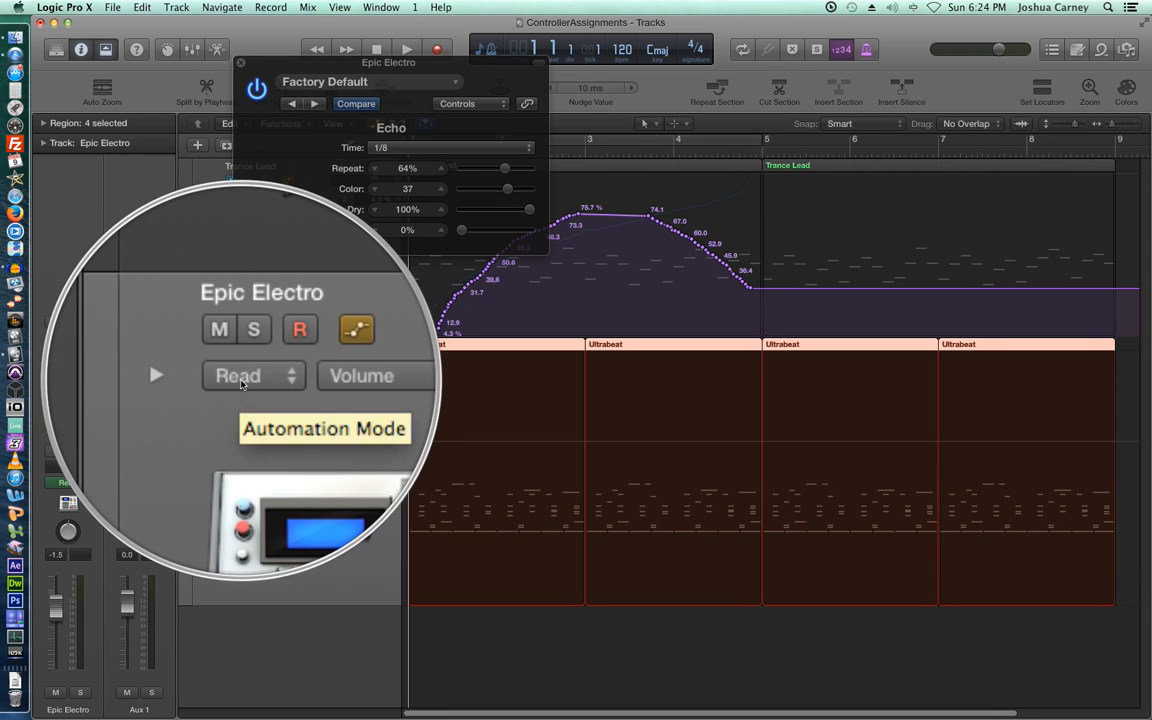
{"action": "left_click", "coordinate": [242, 379]}
{"action": "left_click", "coordinate": [253, 406]}
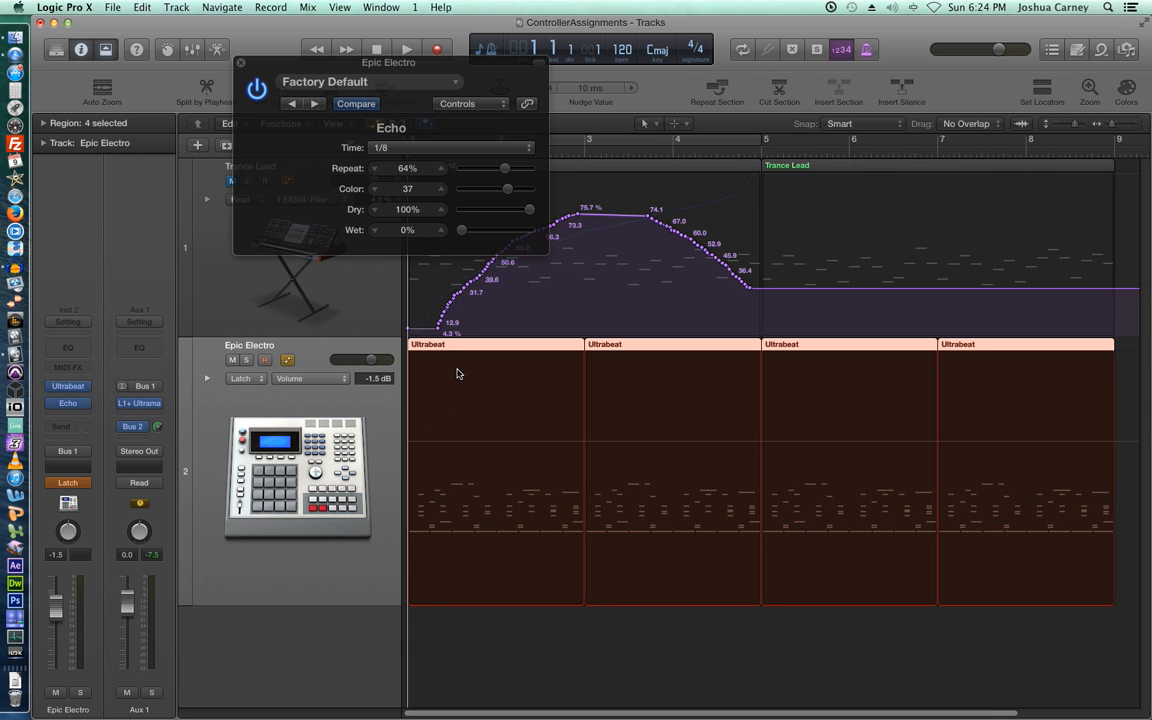
{"action": "key", "text": "space"}
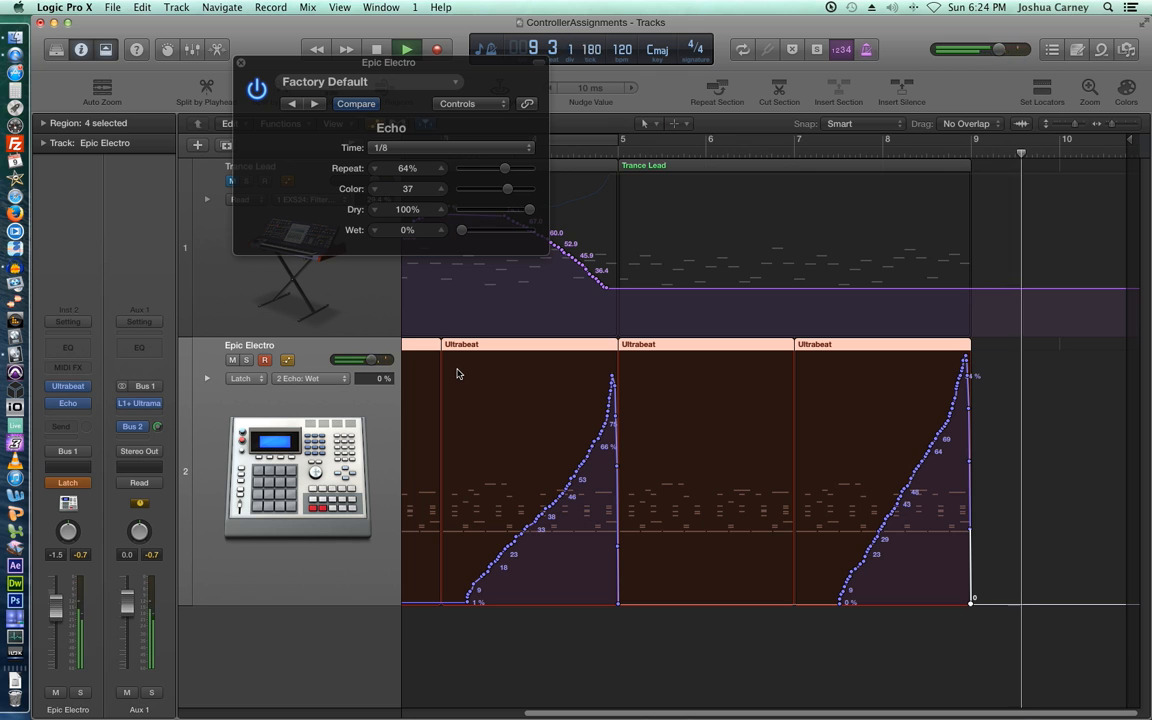
{"action": "key", "text": "space"}
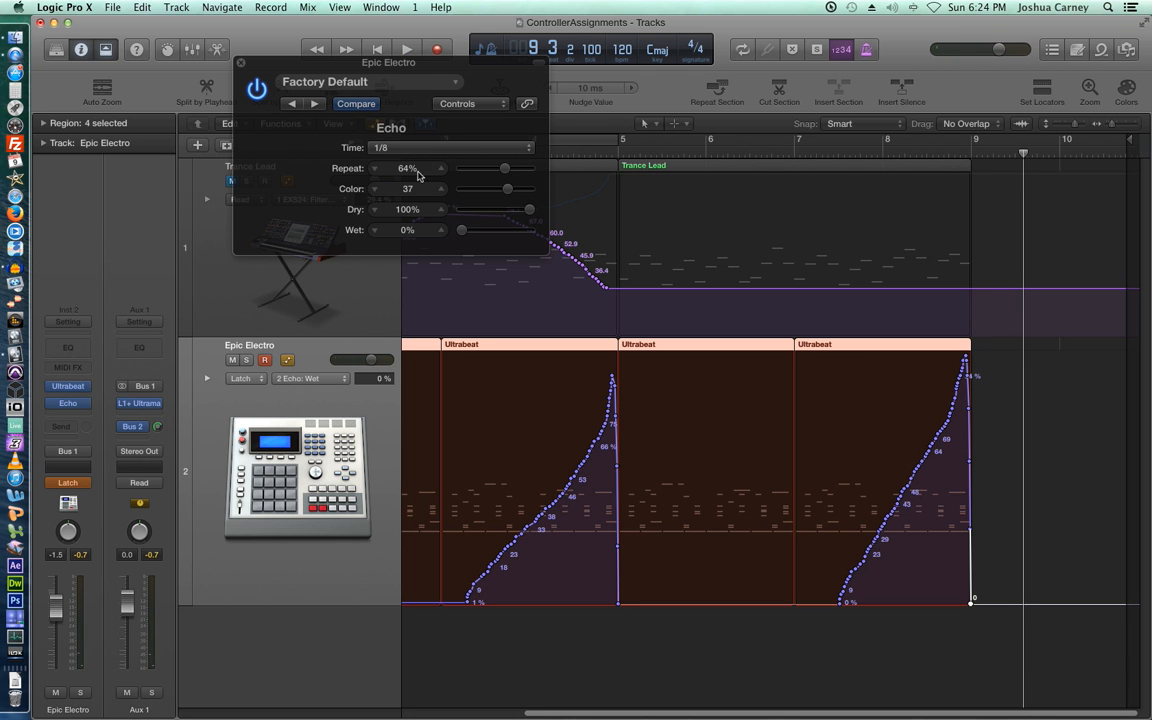
- Close the echo plugin, return Epic Electro to Read automation, and reopen Controller Assignments
{"action": "left_click", "coordinate": [240, 64]}
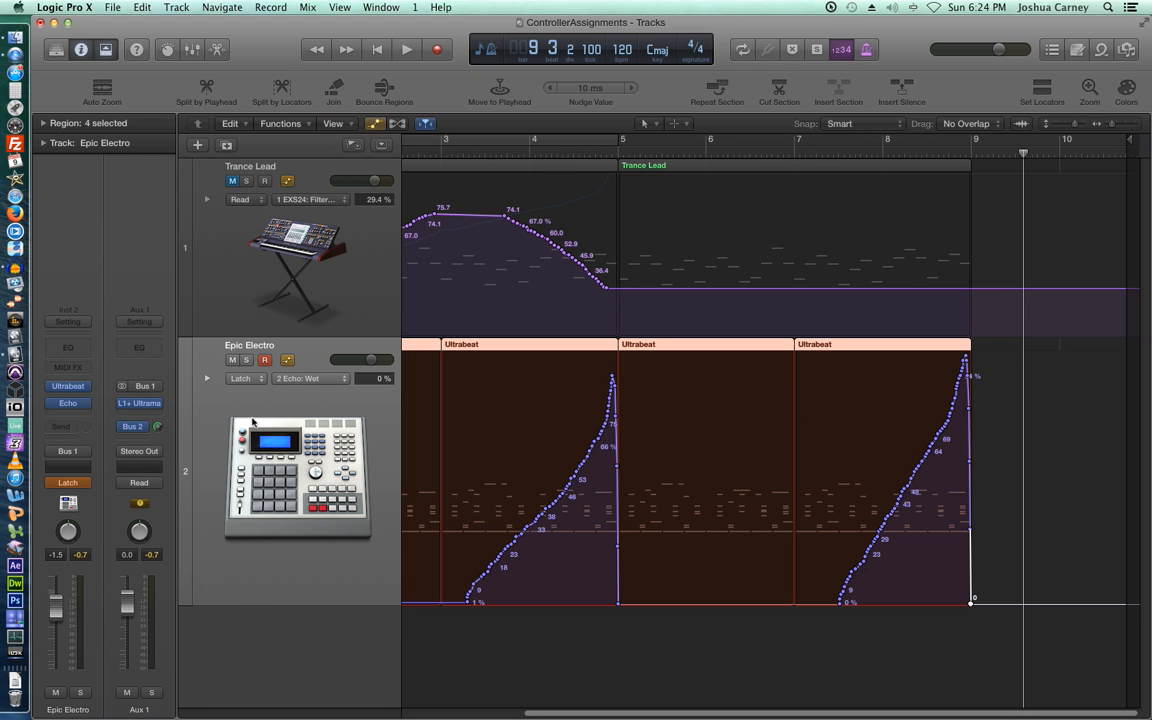
{"action": "left_click", "coordinate": [70, 483]}
{"action": "left_click", "coordinate": [83, 486]}
{"action": "key", "text": "alt+k"}
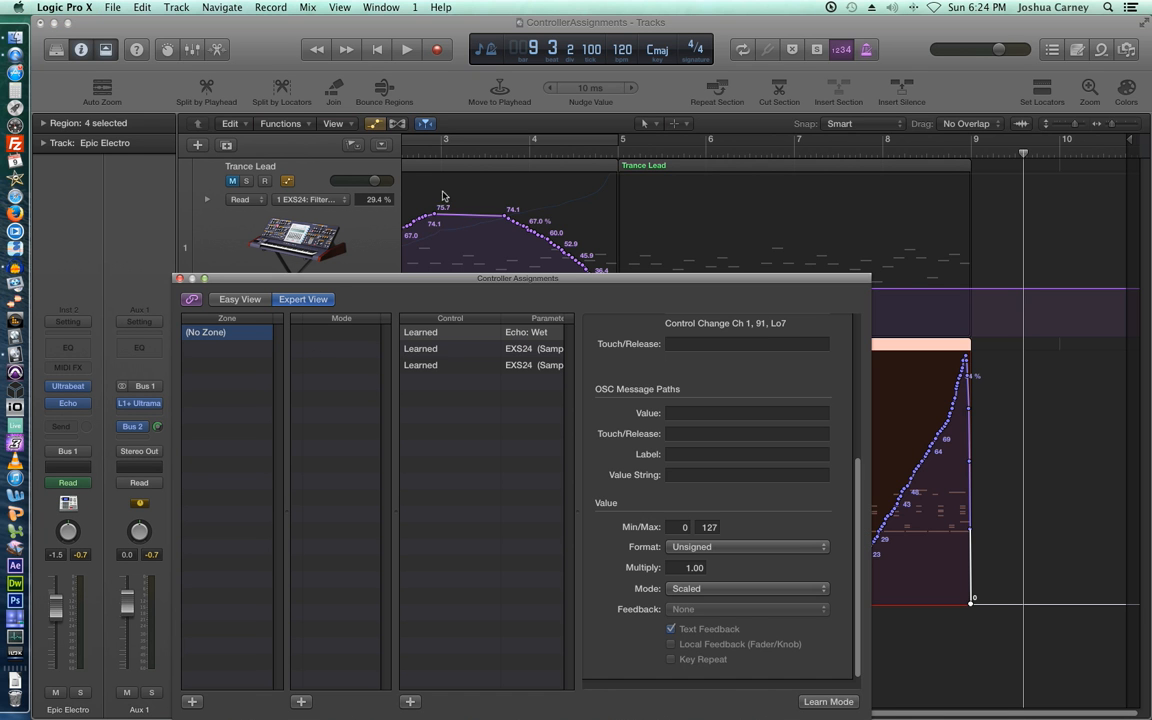
- Select all three learned assignments, delete them, and close the Controller Assignments window
{"action": "left_click_drag", "start_coordinate": [497, 279], "coordinate": [563, 147]}
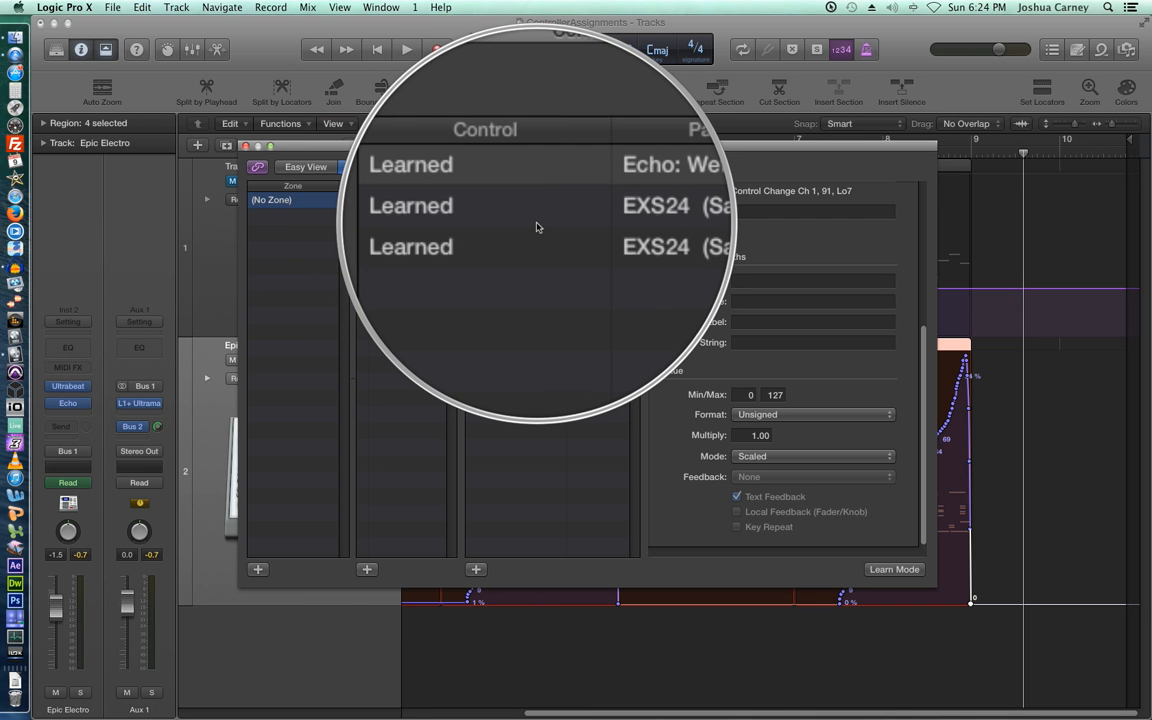
{"action": "key", "text": "super+a"}
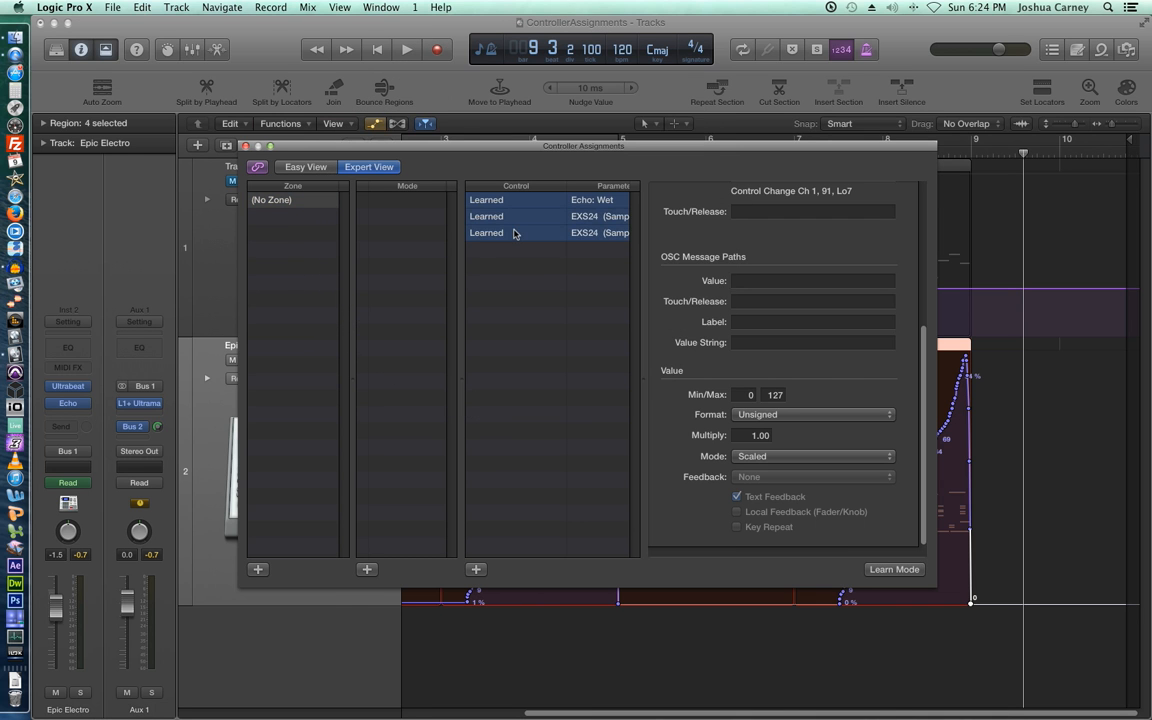
{"action": "key", "text": "BackSpace"}
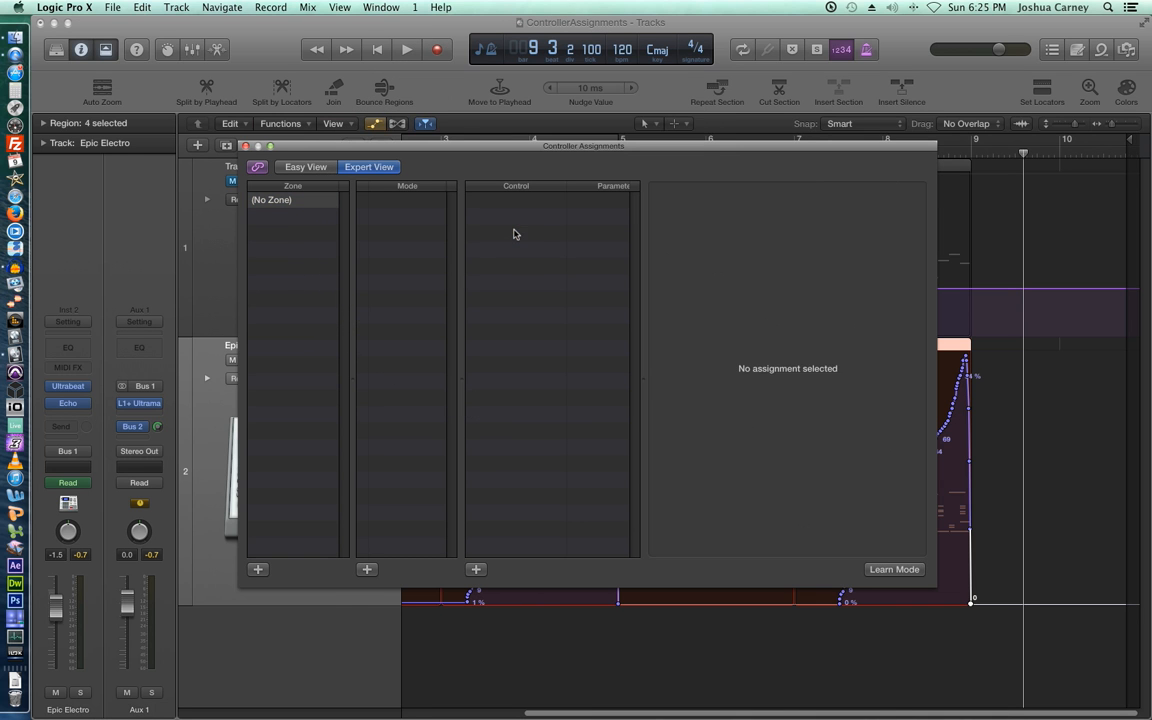
{"action": "left_click", "coordinate": [245, 146]}
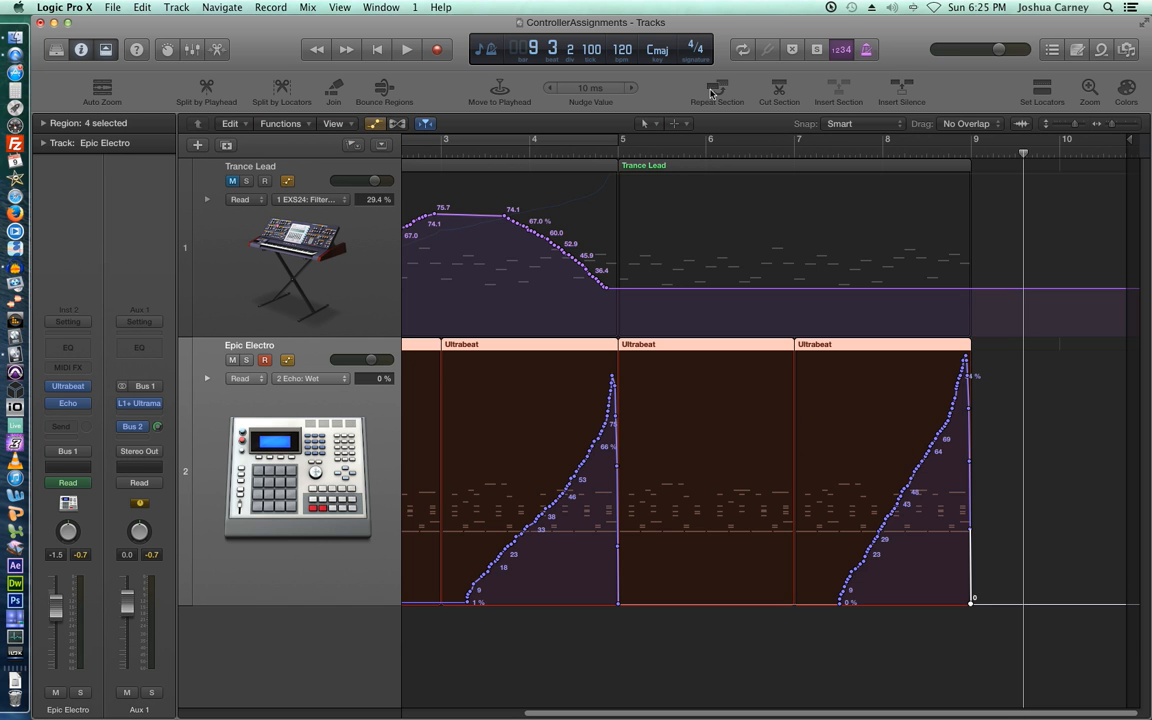
- Open the Epic Electro regions in an enlarged Piano Roll, switch its controller lane to Volume, then close it
{"action": "key", "text": "a"}
{"action": "double_click", "coordinate": [730, 350]}
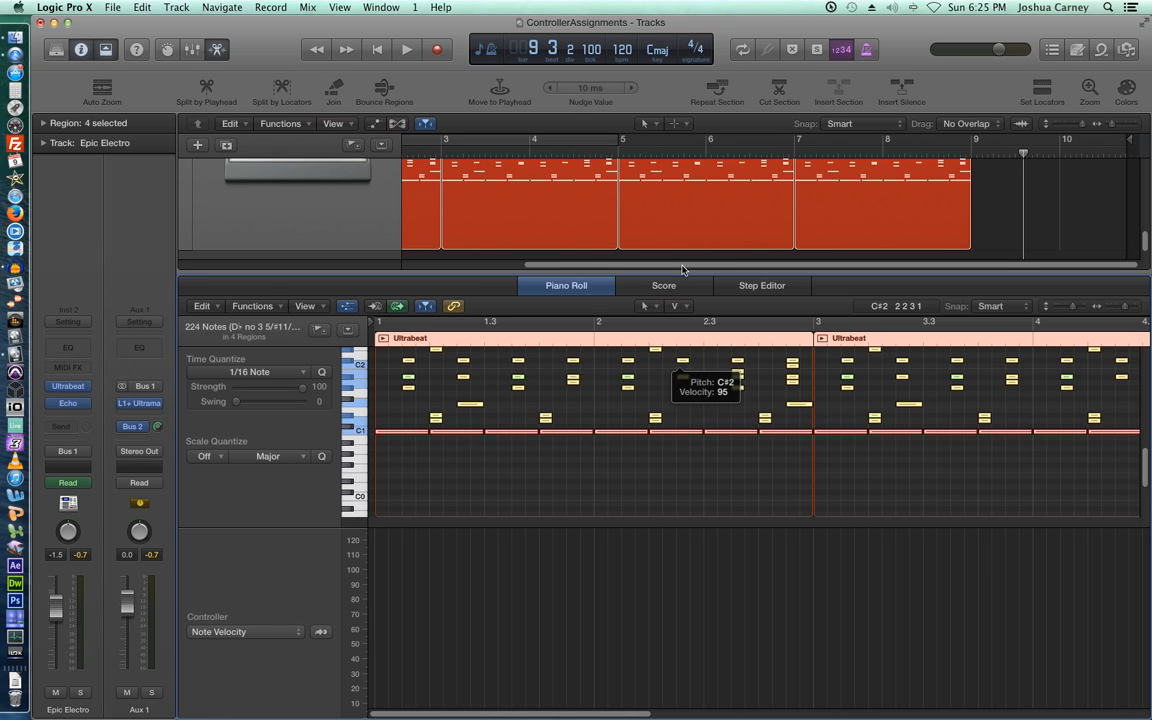
{"action": "left_click_drag", "start_coordinate": [679, 274], "coordinate": [675, 148]}
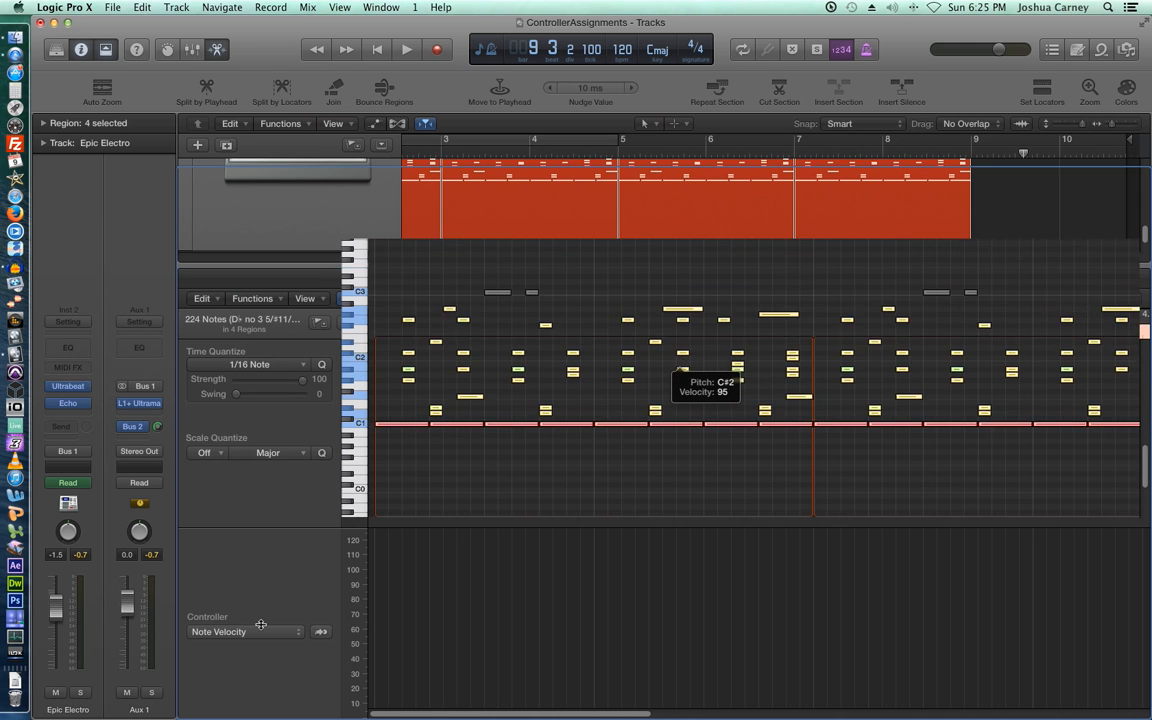
{"action": "left_click", "coordinate": [265, 627]}
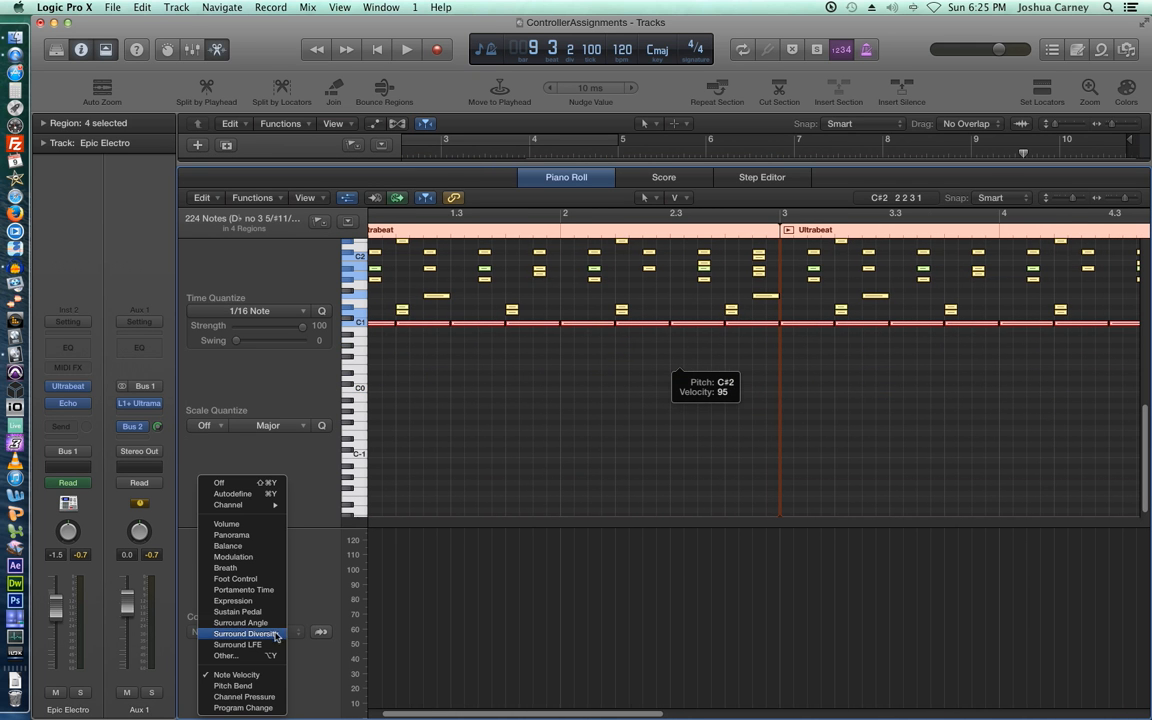
{"action": "left_click", "coordinate": [256, 524]}
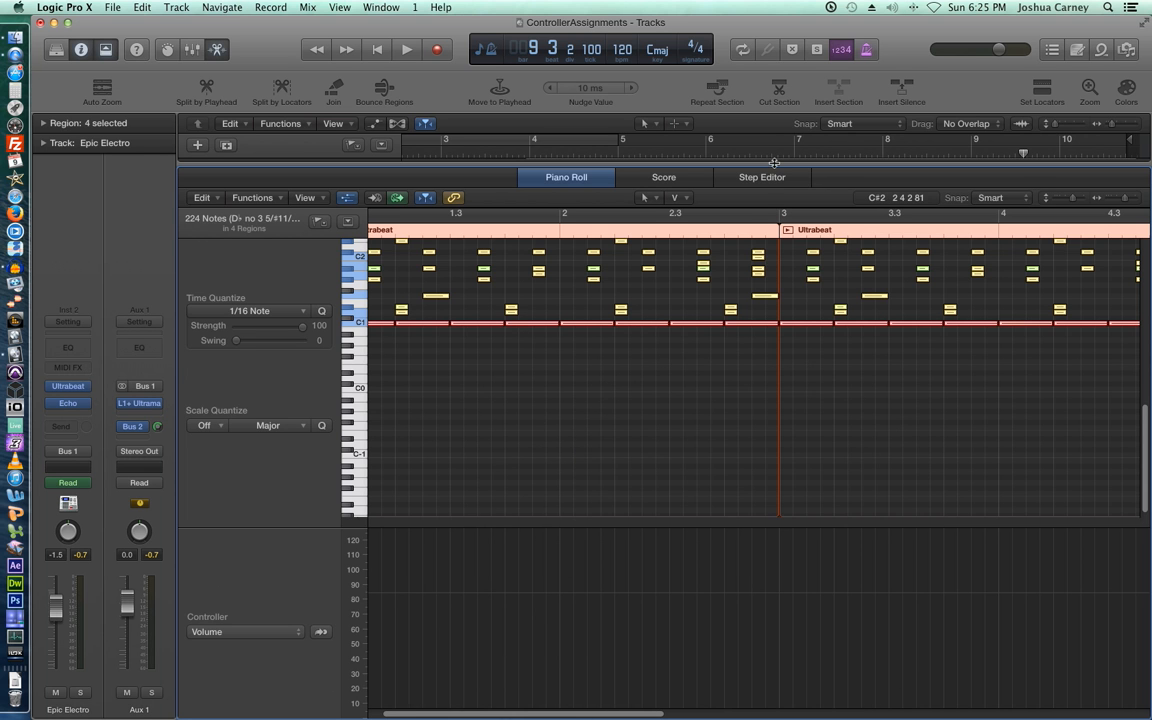
{"action": "key", "text": "e"}
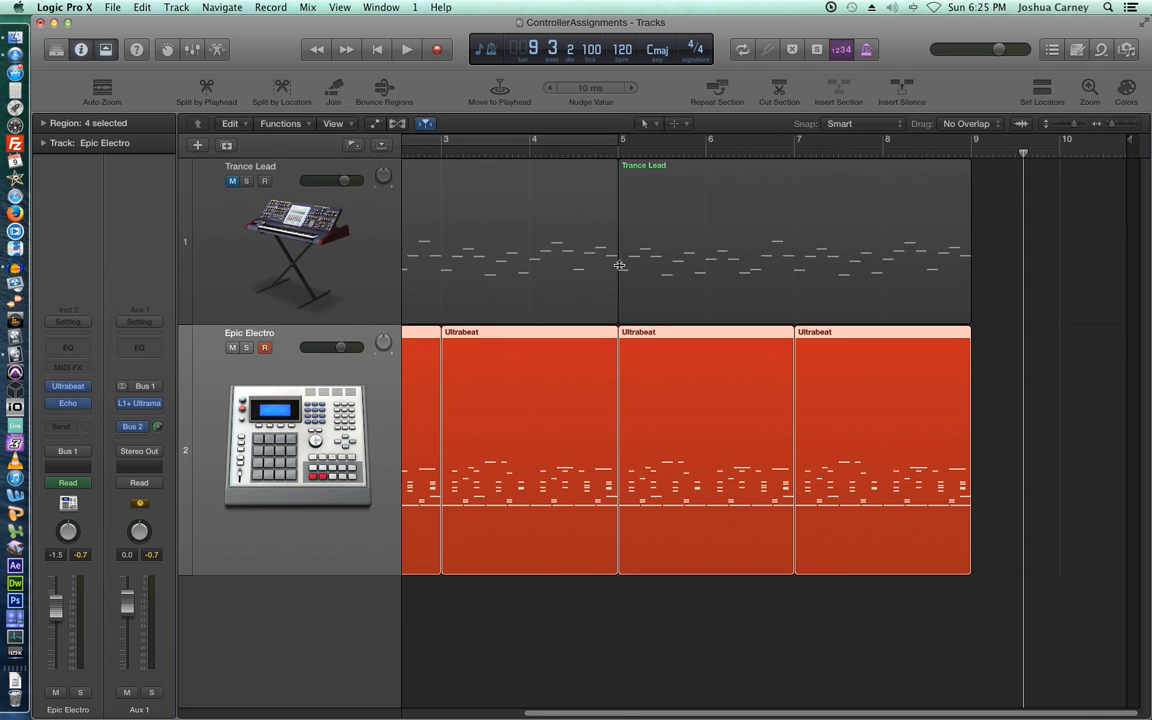
- Show automation again and scroll to review Trance Lead's filter curve and Epic Electro's Echo Wet ramps
{"action": "key", "text": "a"}
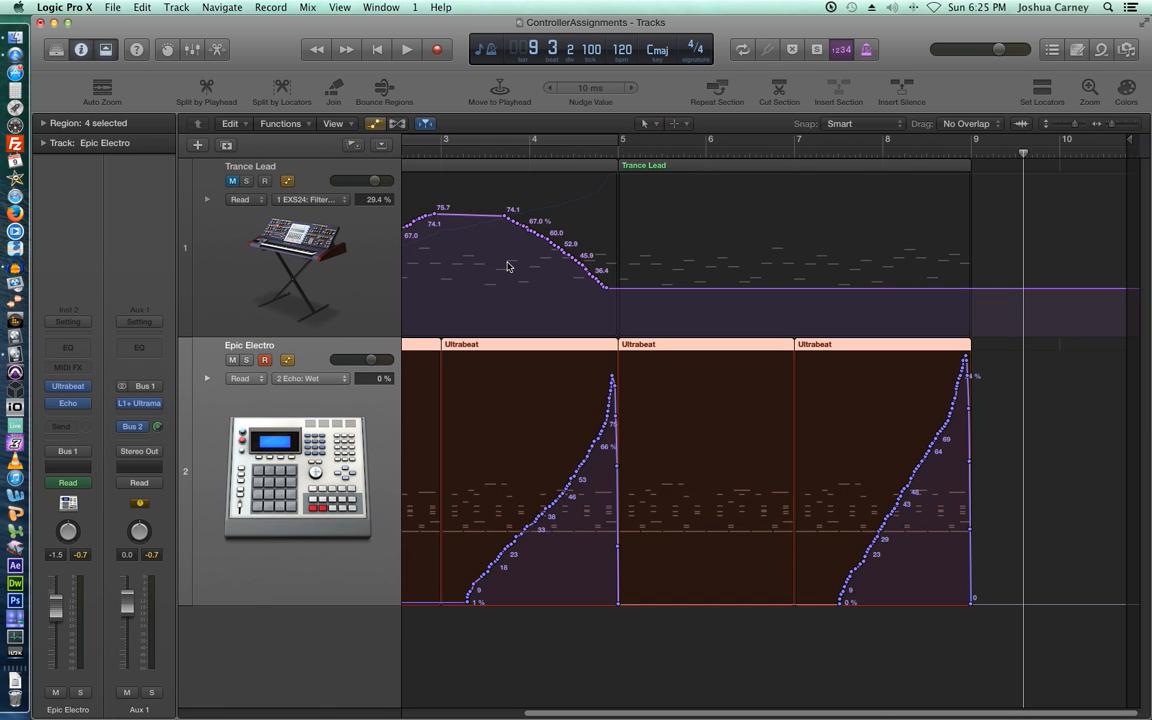
{"action": "scroll", "coordinate": [591, 316], "scroll_direction": "left", "scroll_amount": 5}
{"action": "scroll", "coordinate": [642, 278], "scroll_direction": "up", "scroll_amount": 2}
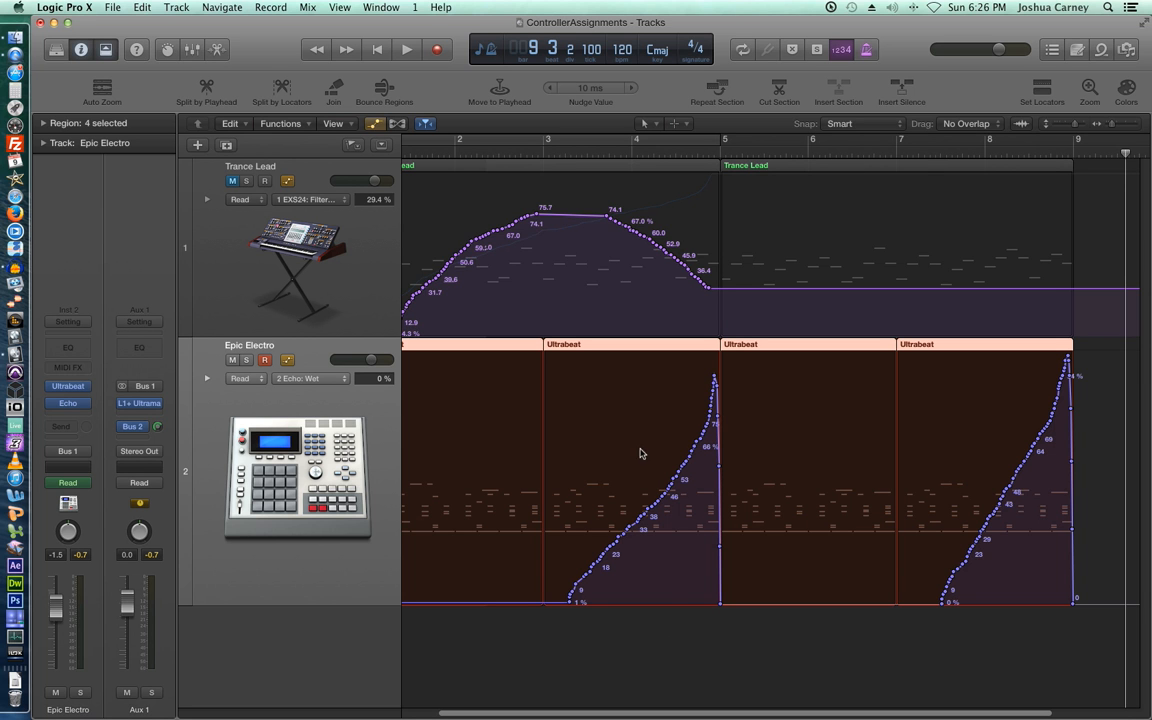
- Open the Mixer showing Trance Lead, Epic Electro, Aux, output and Master strips, then stop playback
{"action": "key", "text": "super+2"}
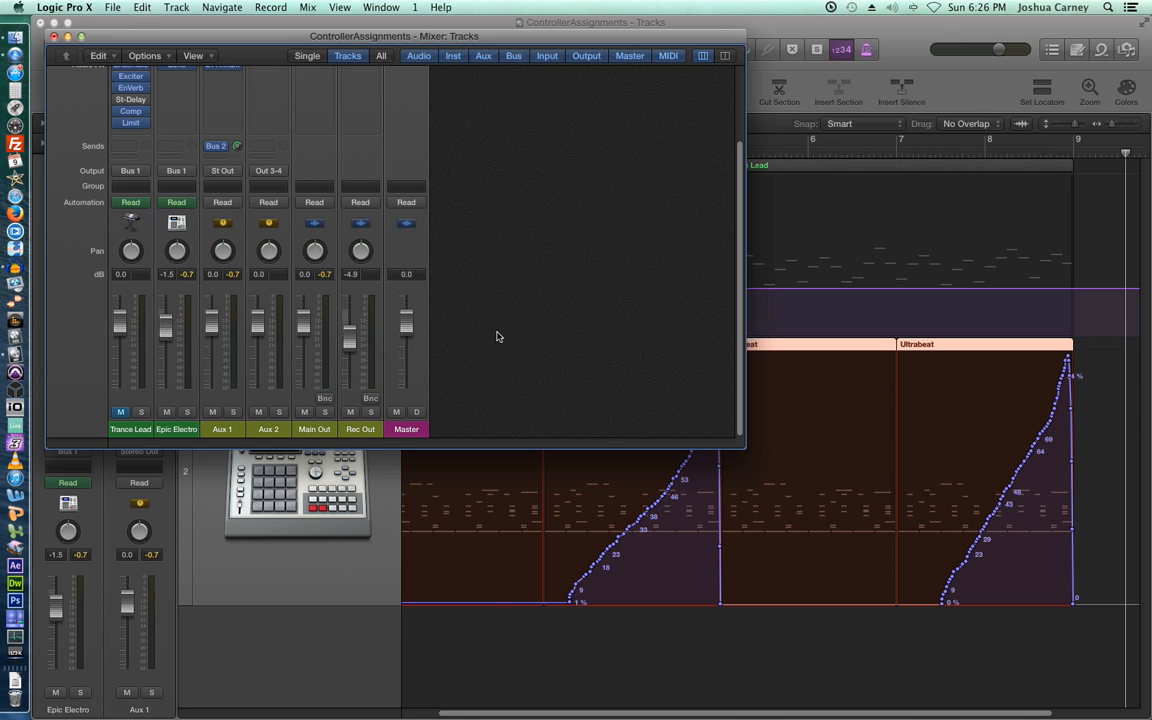
{"action": "key", "text": "space"}
{"action": "key", "text": "super+Tab"}
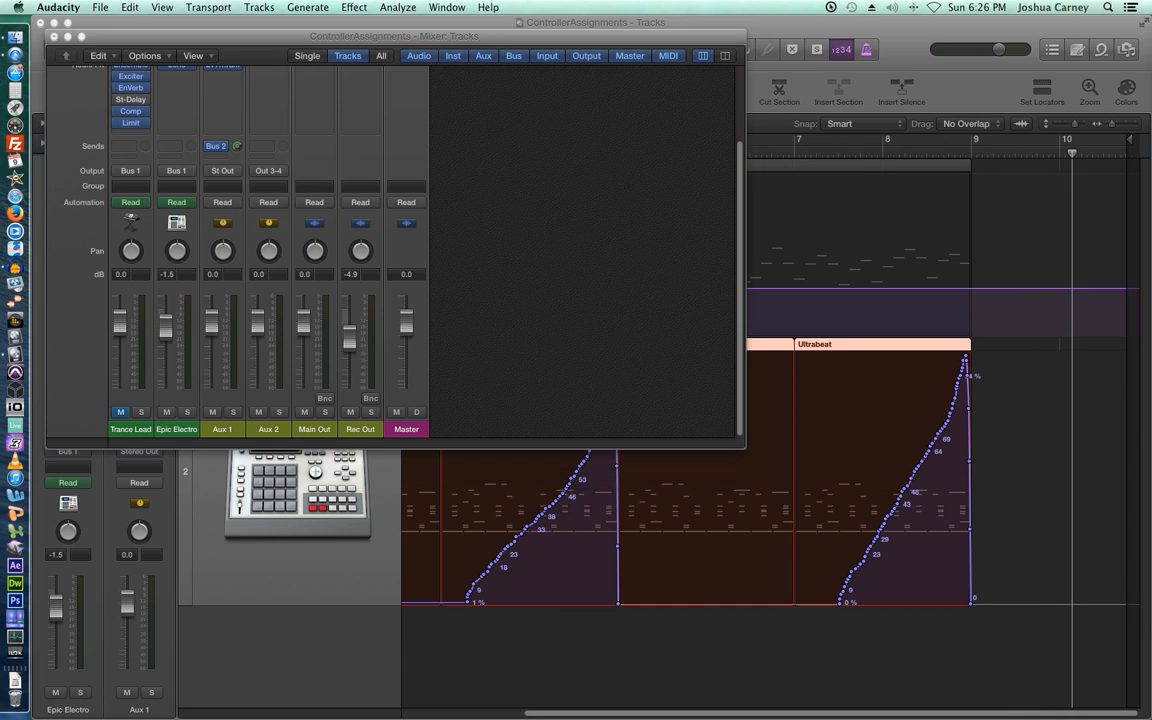